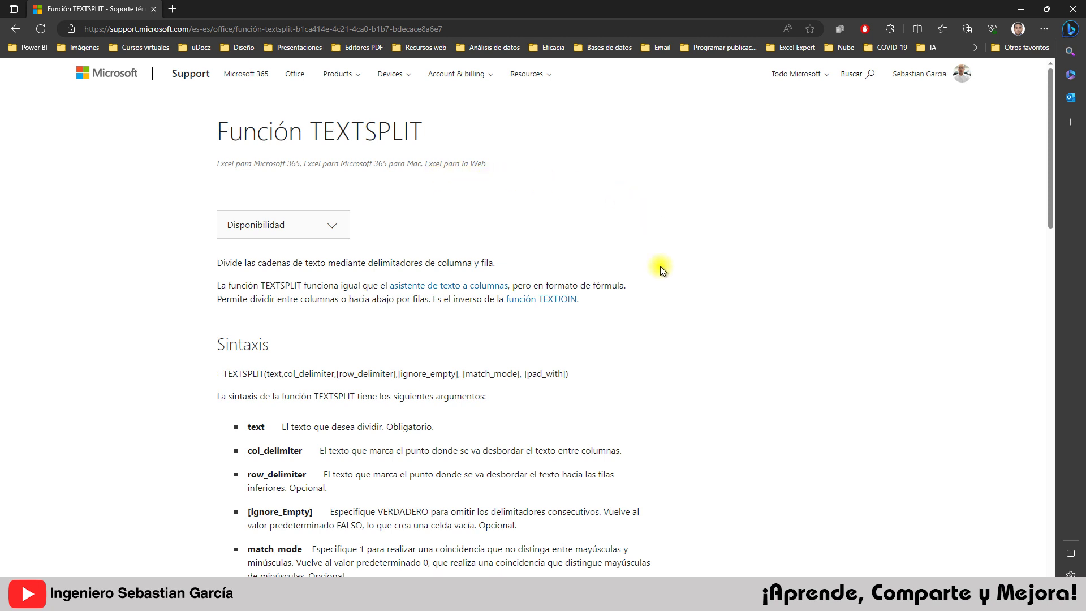
Step: Switch from the TEXTSPLIT help page to the 'Función DIVIDIRTEXTO' Excel workbook
left_click(358, 591)
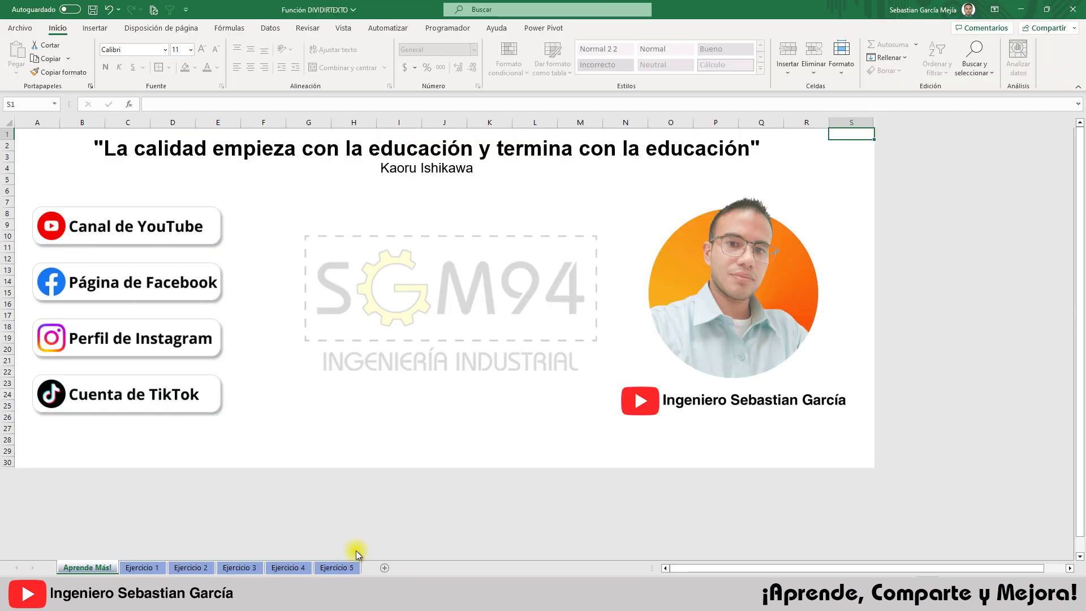
Step: Go to the Ejercicio 1 sheet, look over the full names in A4:A8, and select cell B4
left_click(156, 562)
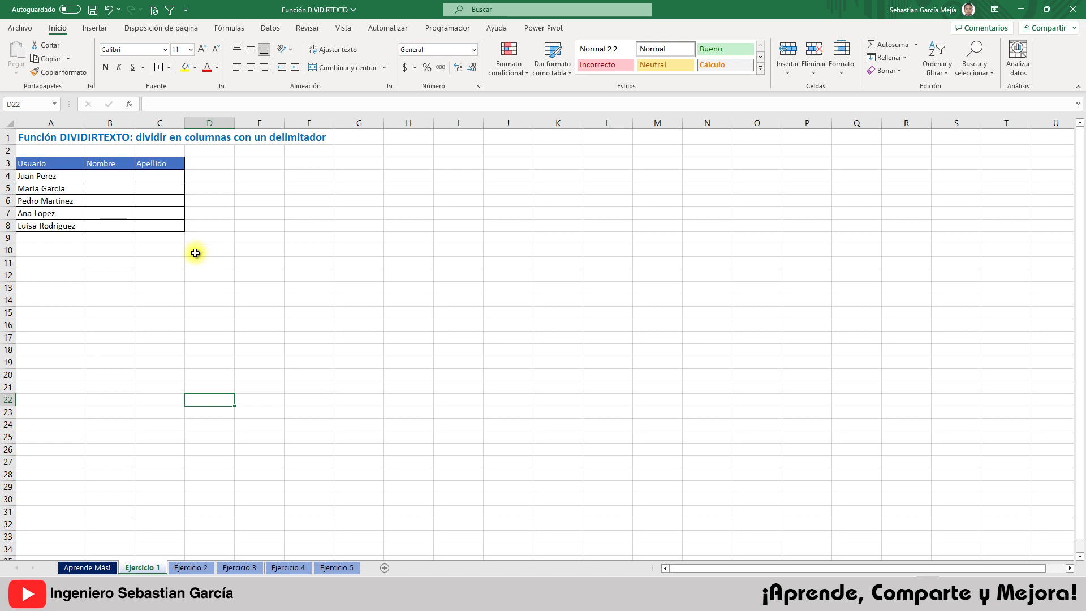
left_click_drag(63, 176, 62, 227)
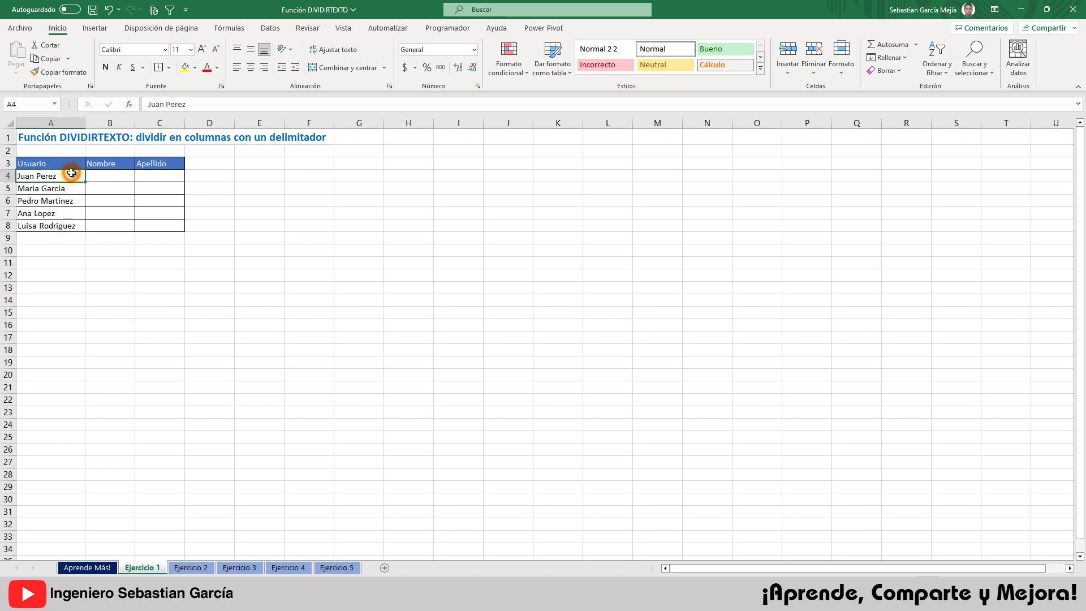
left_click(144, 260)
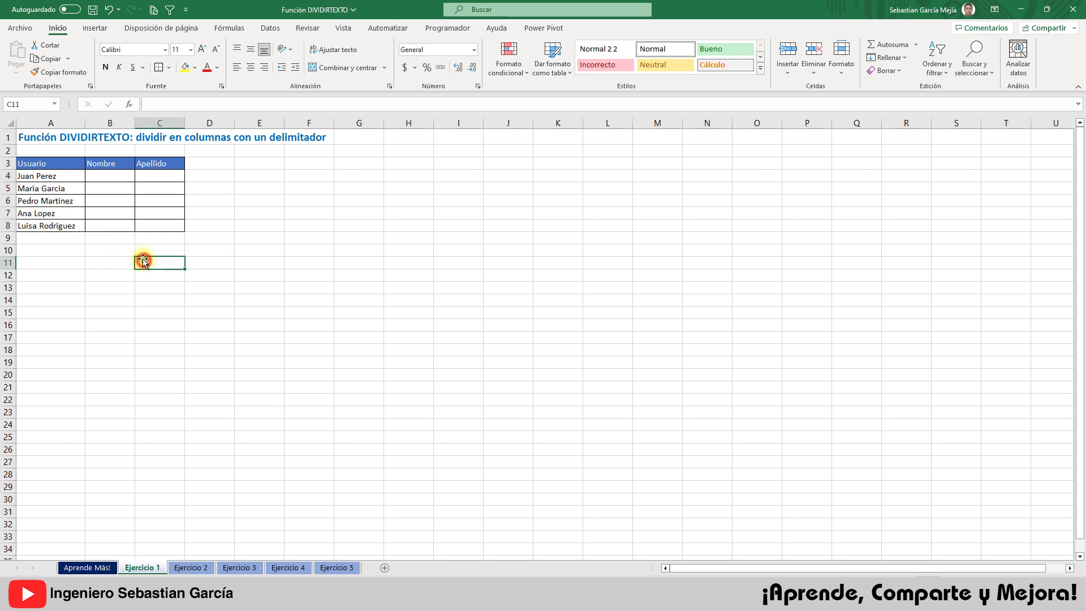
left_click(104, 176)
left_click(144, 177)
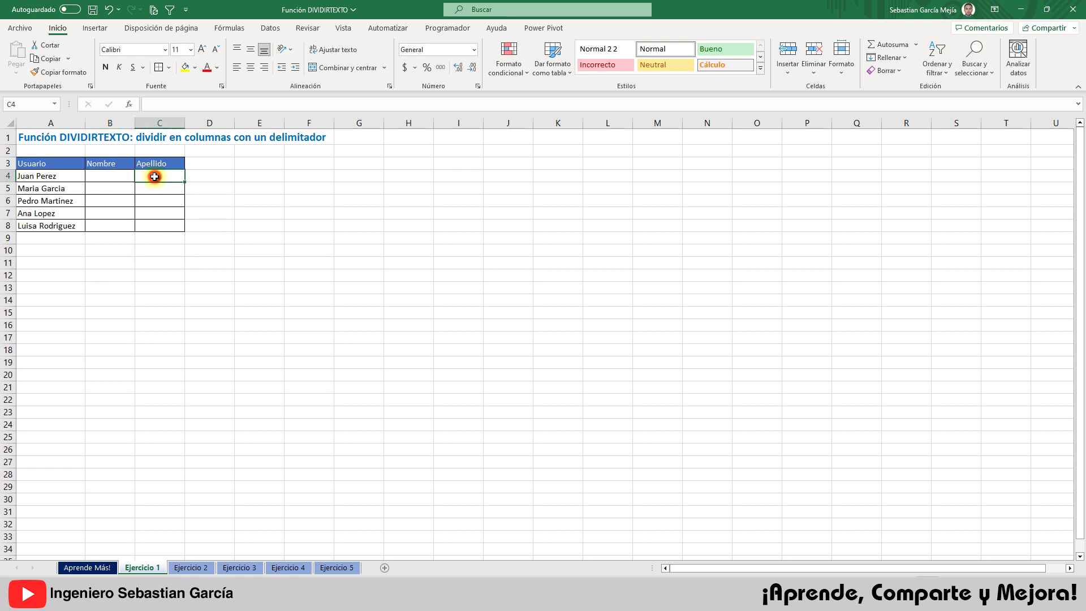
left_click(124, 176)
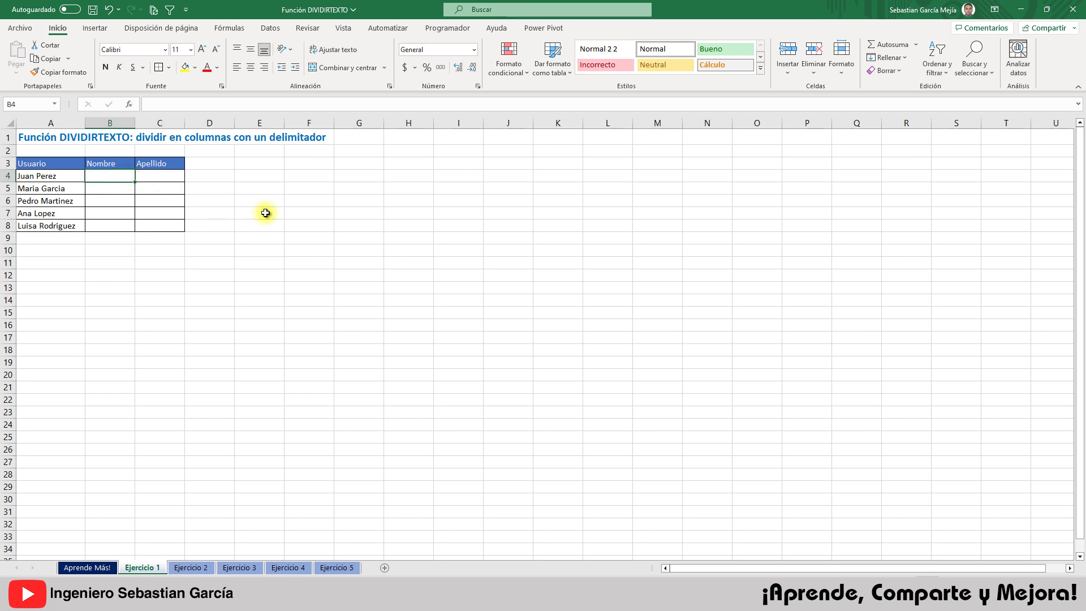
Step: Enter =DIVIDIRTEXTO(A4;" ") in B4 and fill it down to B8 to split names and surnames
type("=di")
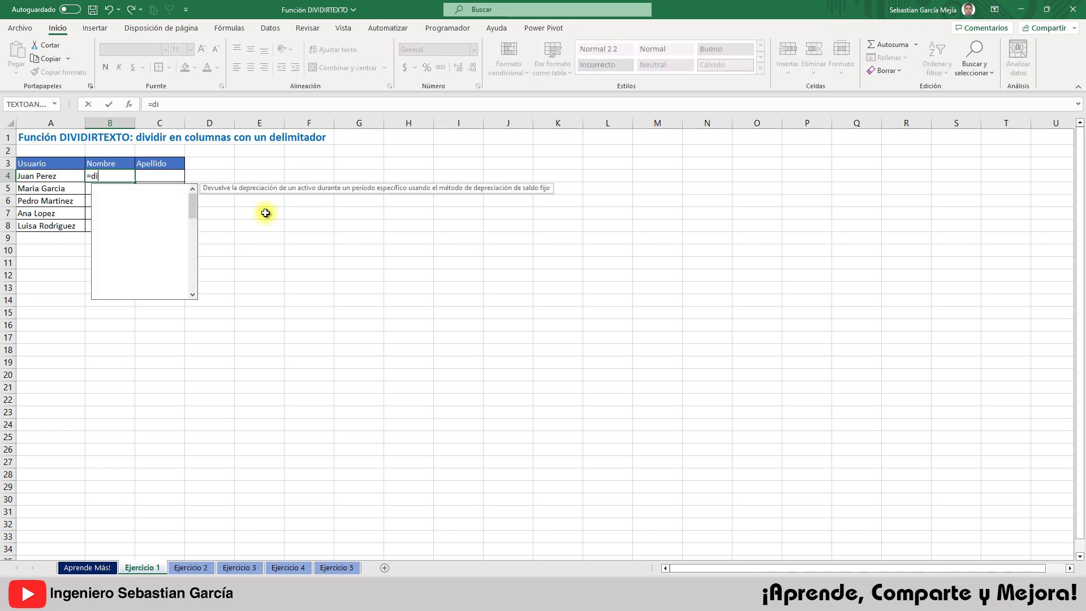
type("vi")
key("Tab")
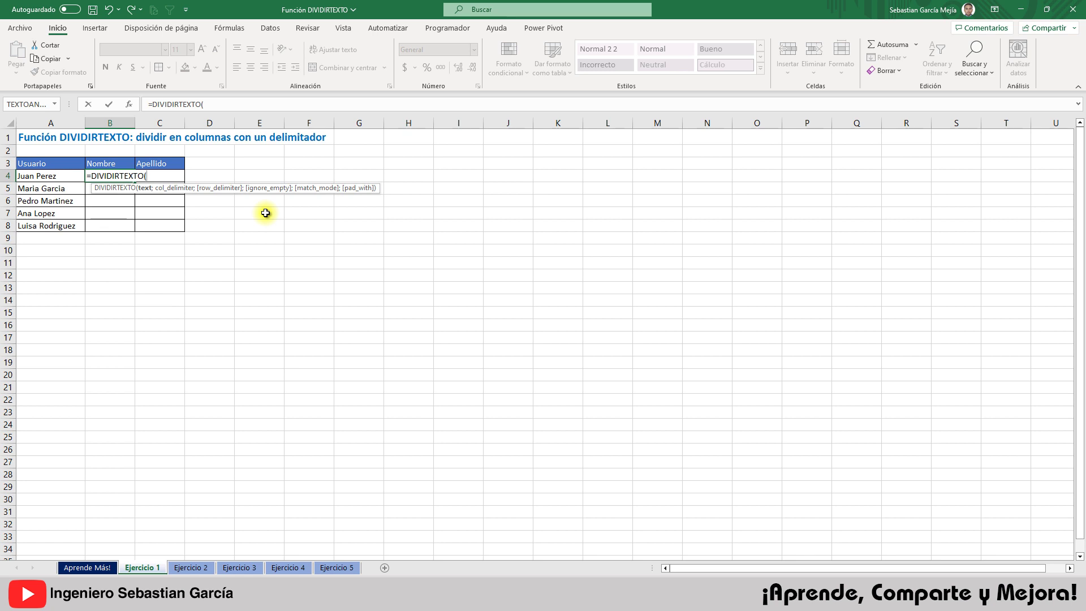
key("Left")
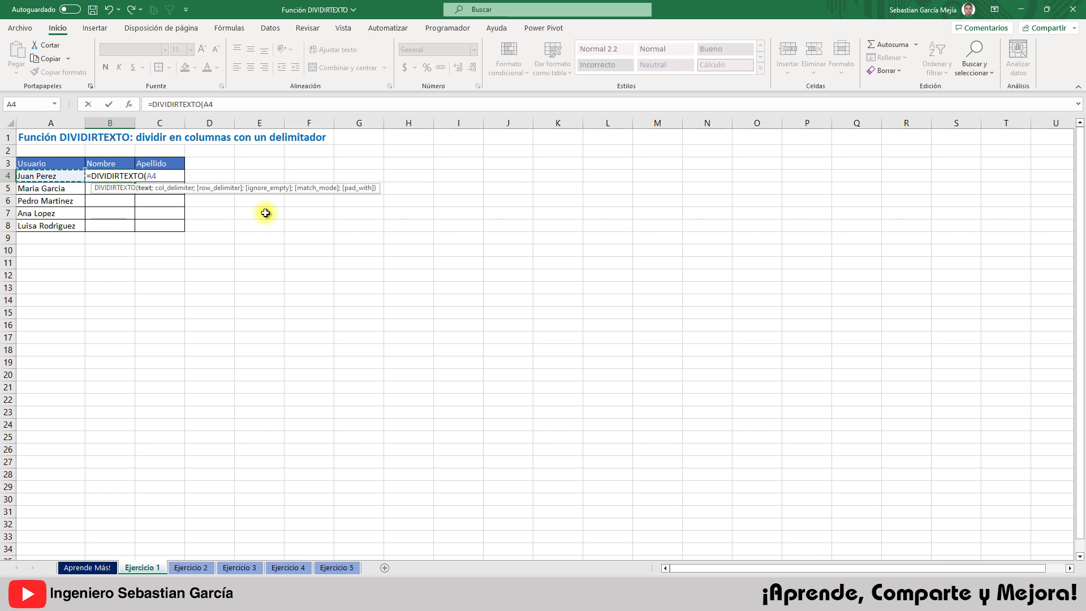
type(";")
type("\"")
type(")")
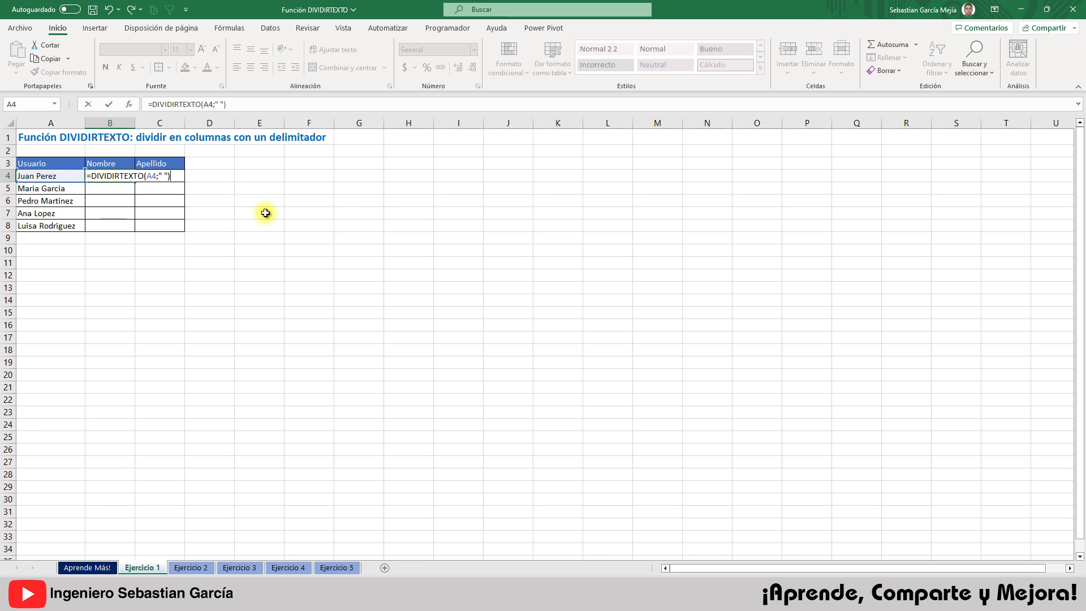
key("ctrl+Return")
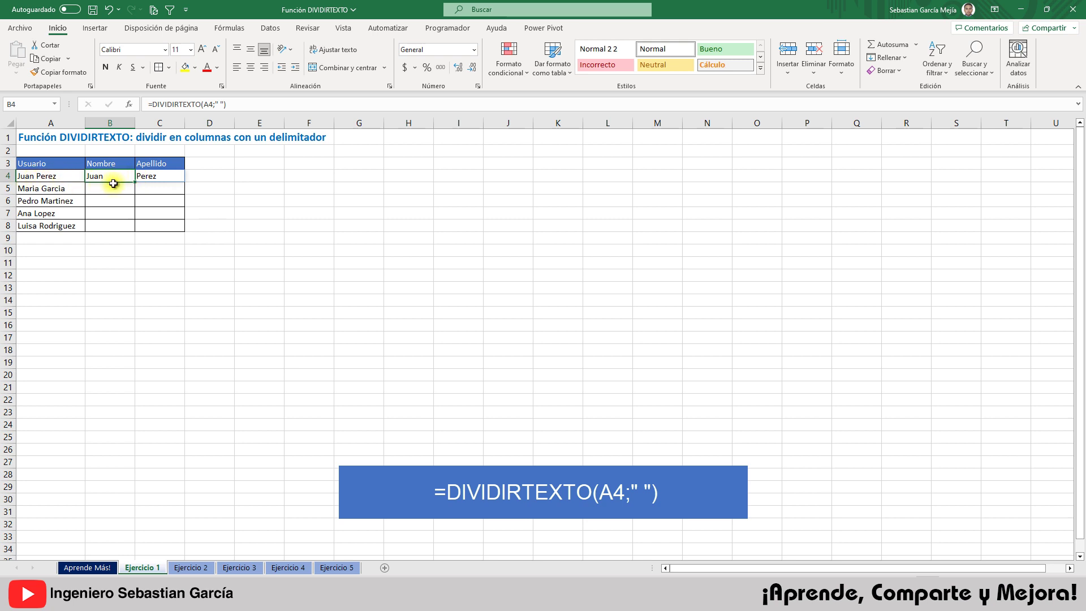
left_click_drag(135, 182, 124, 226)
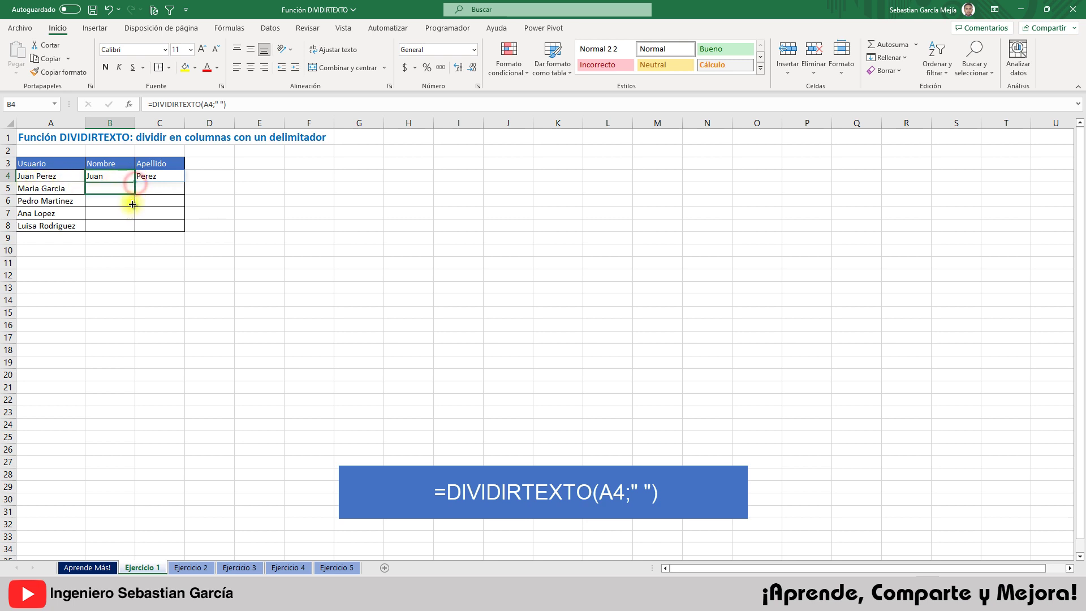
left_click(261, 175)
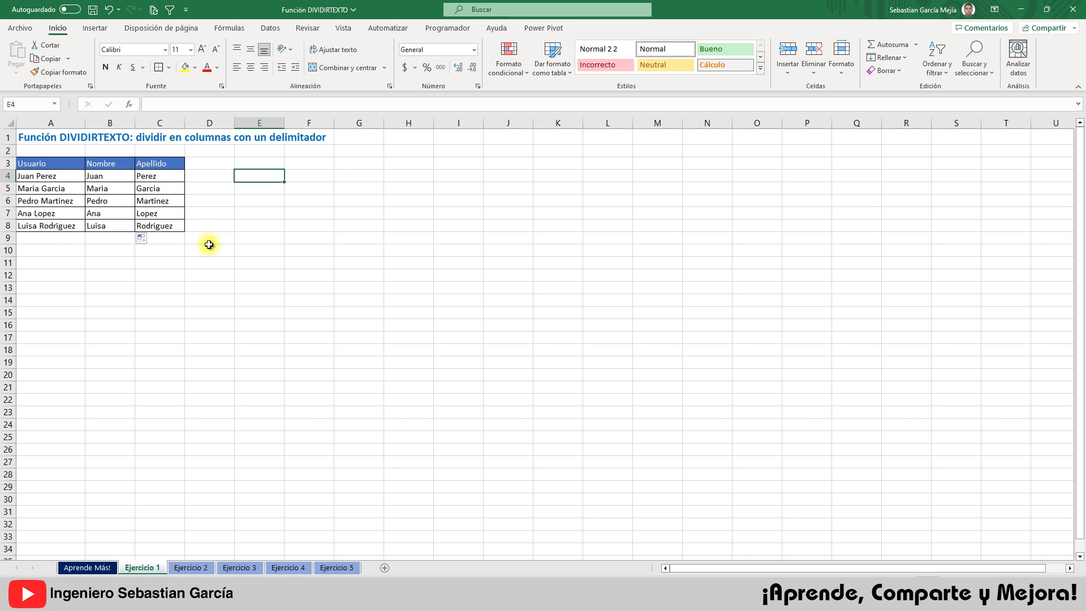
Step: Go to Ejercicio 2, review the date|name,age entries and the empty B4:E8 area, then select B4
left_click(196, 567)
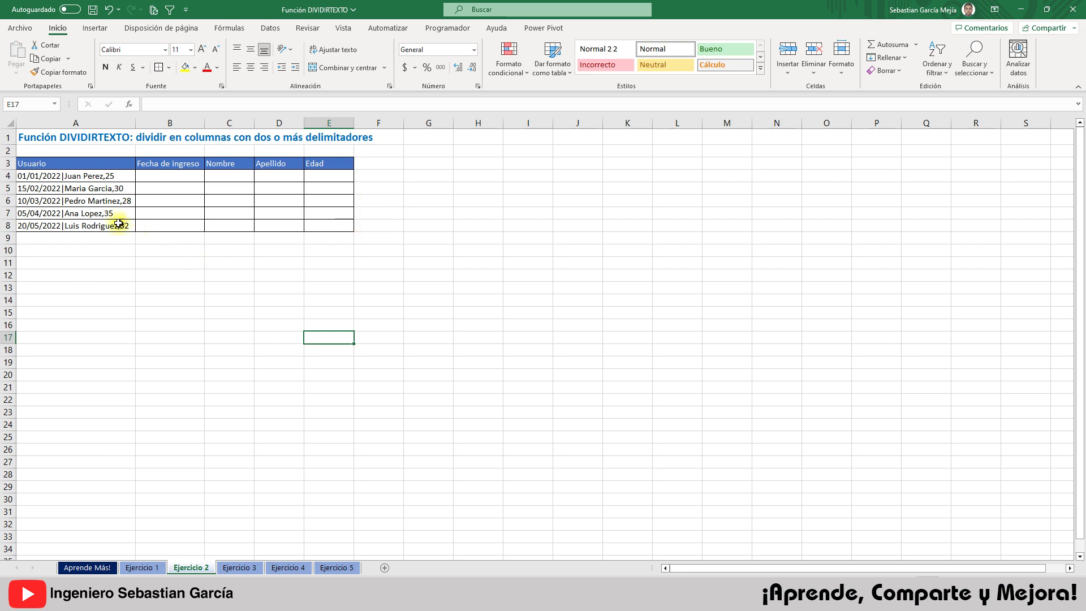
left_click_drag(75, 166, 60, 225)
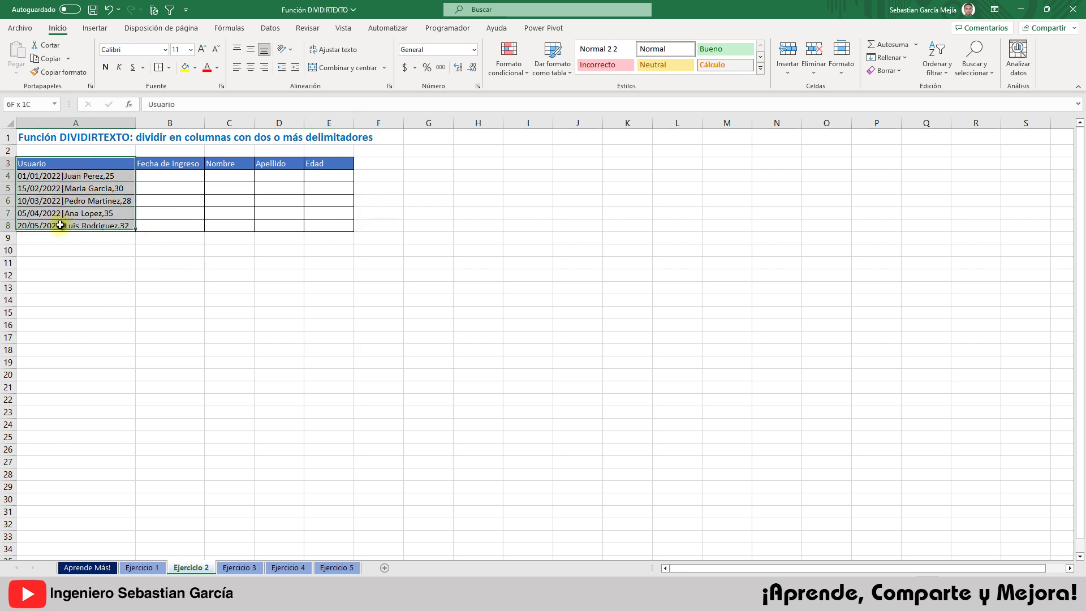
left_click(108, 177)
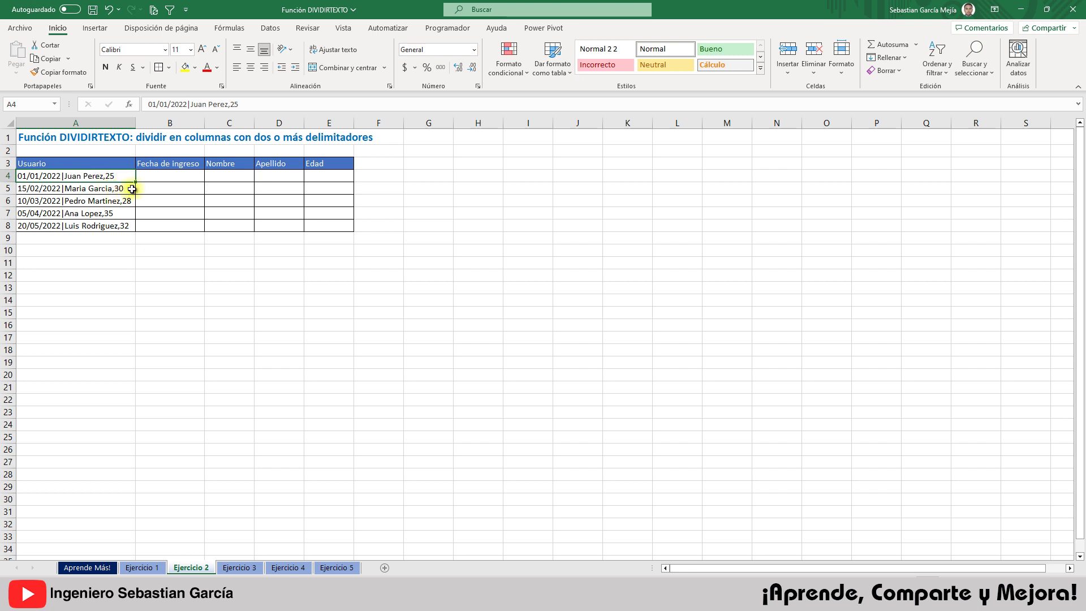
mouse_move(161, 177)
left_mouse_down()
mouse_move(181, 219)
mouse_move(315, 223)
left_mouse_up()
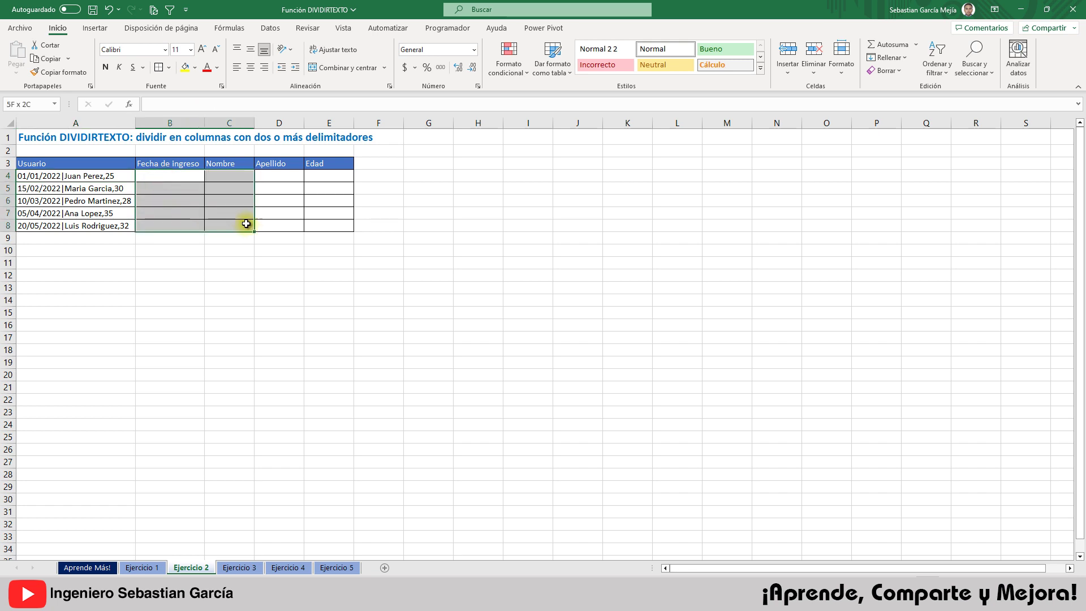
left_click(182, 176)
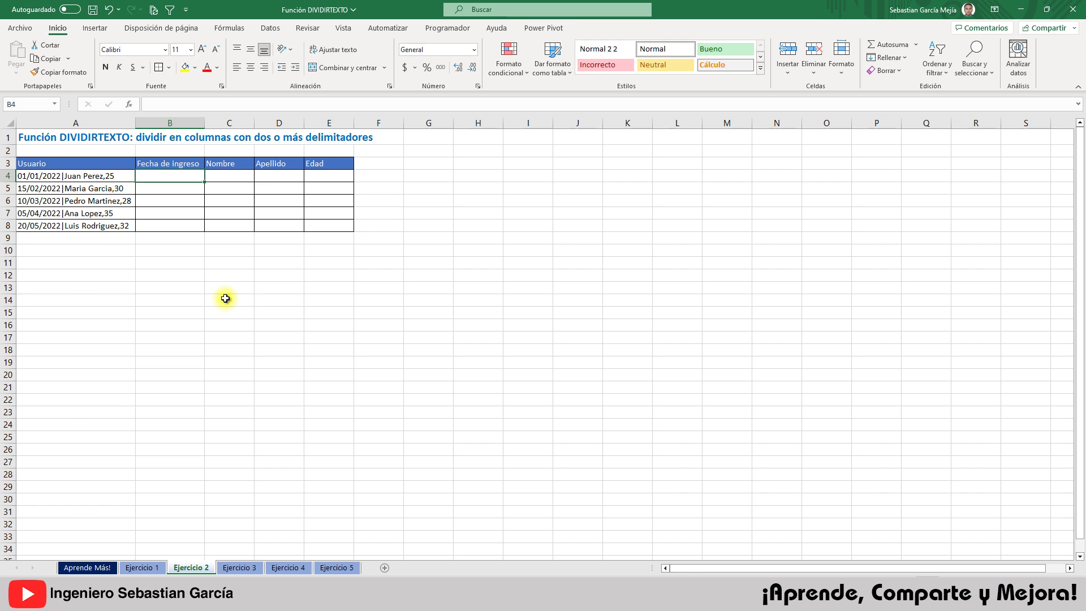
Step: Enter =DIVIDIRTEXTO(A4;{"|";" ";","}) in B4 and fill it down to B8
type("=divi")
key("Tab")
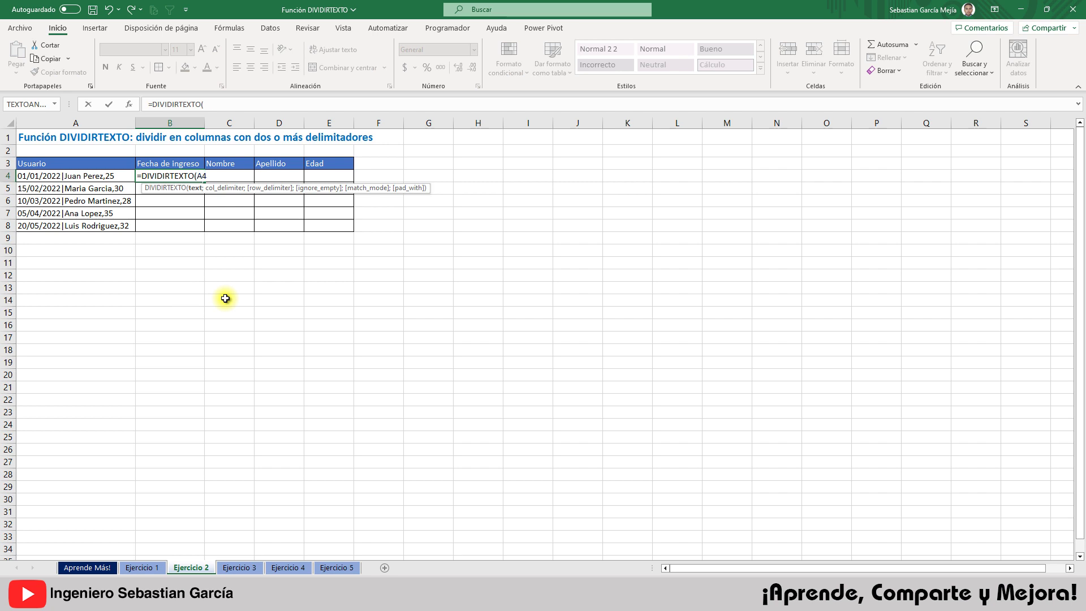
key("Left")
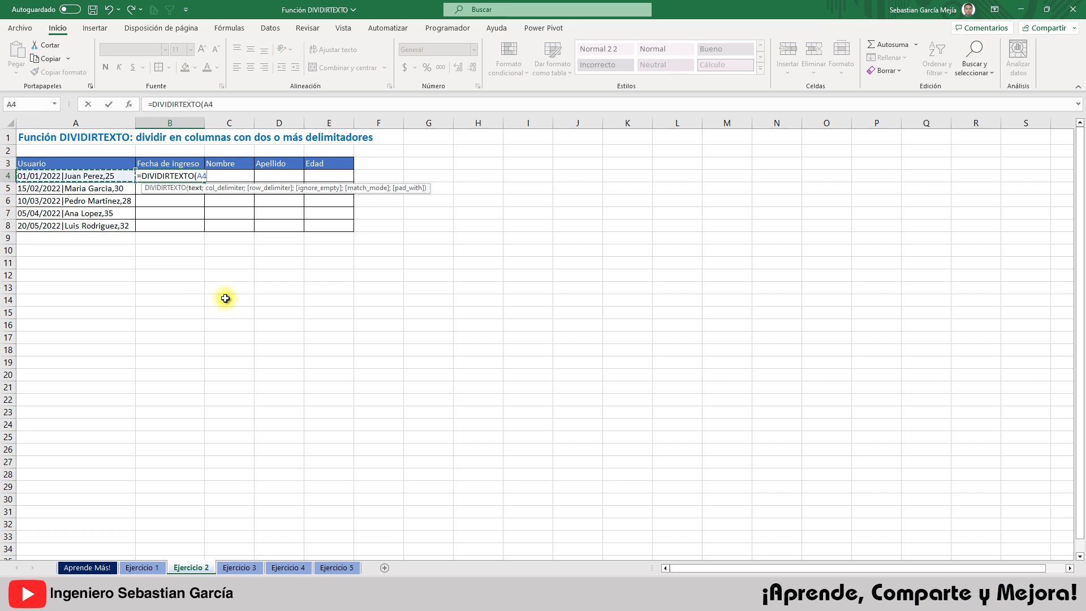
type(";{|")
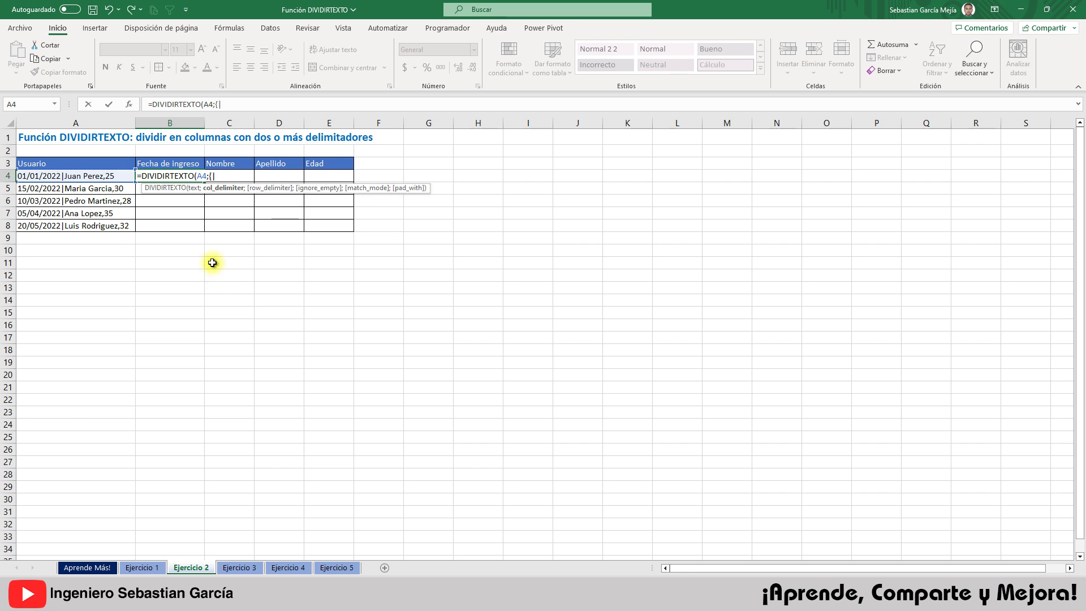
left_click(212, 176)
type("\"|")
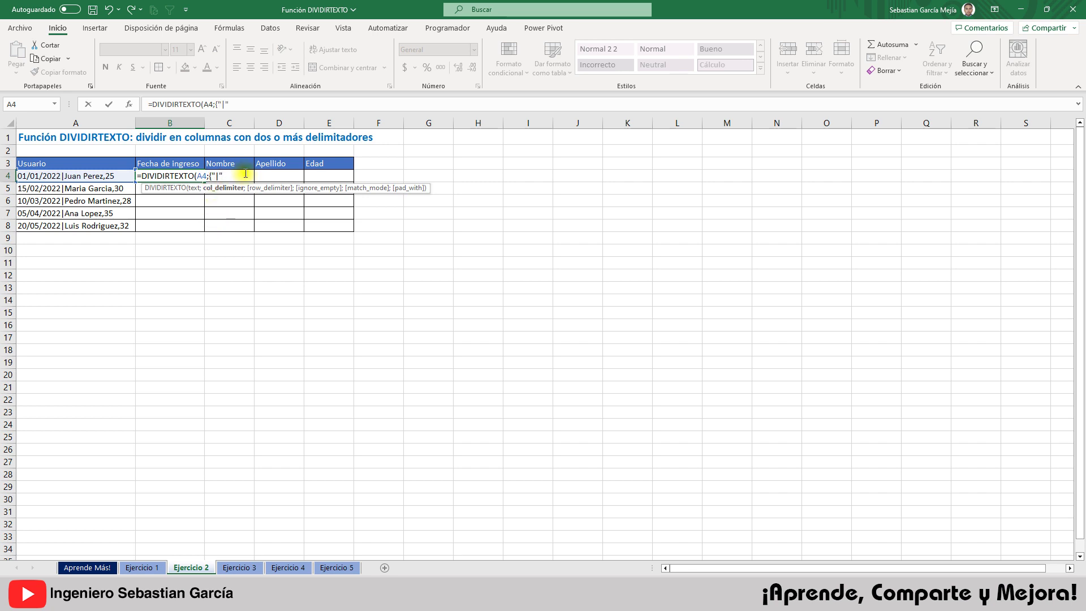
type(";")
type("\" \";\",")
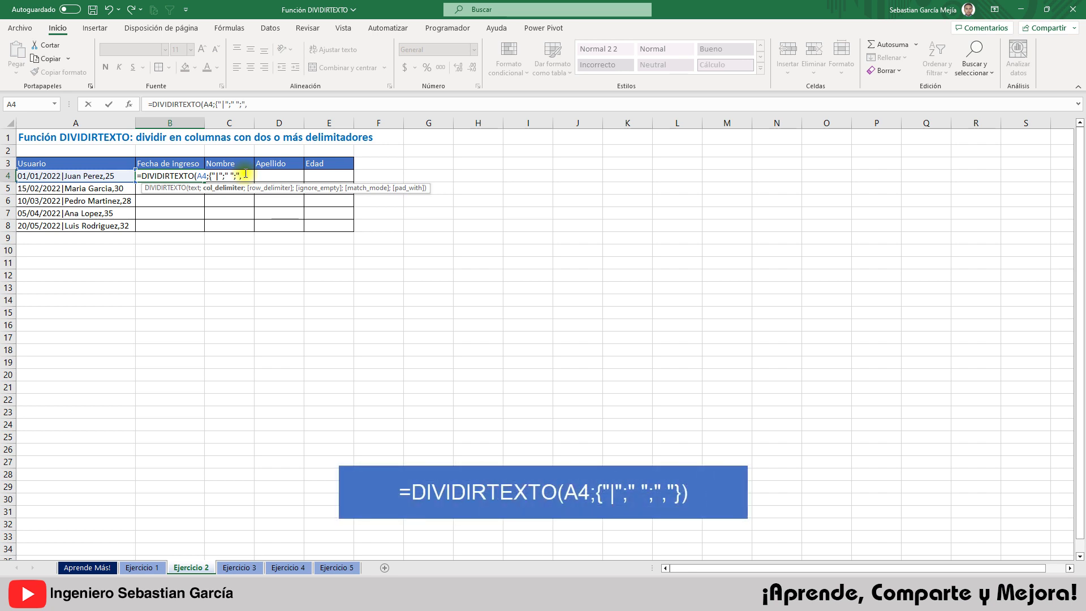
type("}")
type(")")
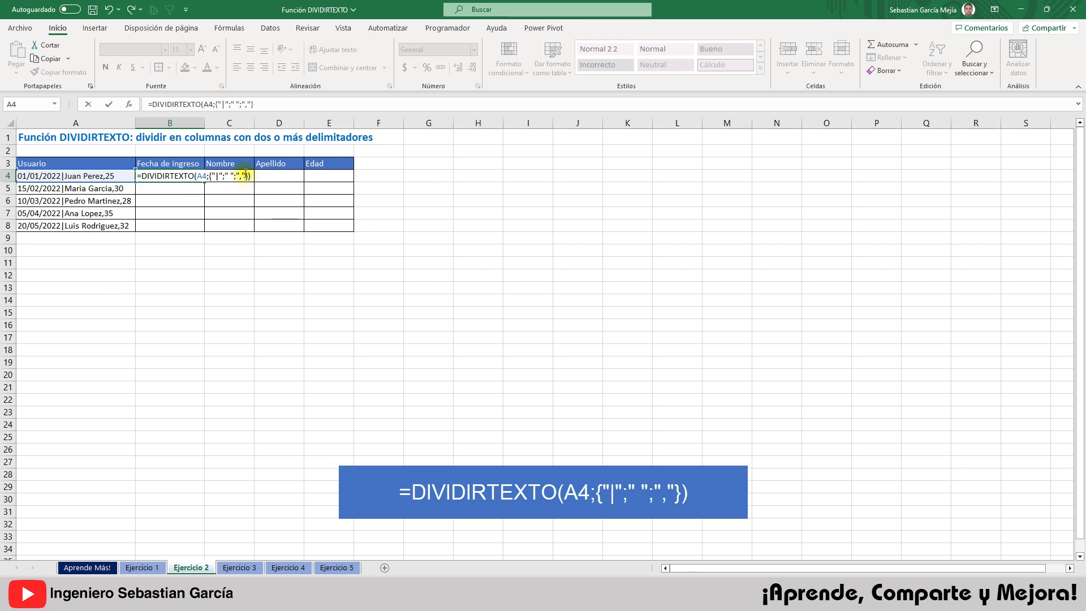
key("ctrl+Return")
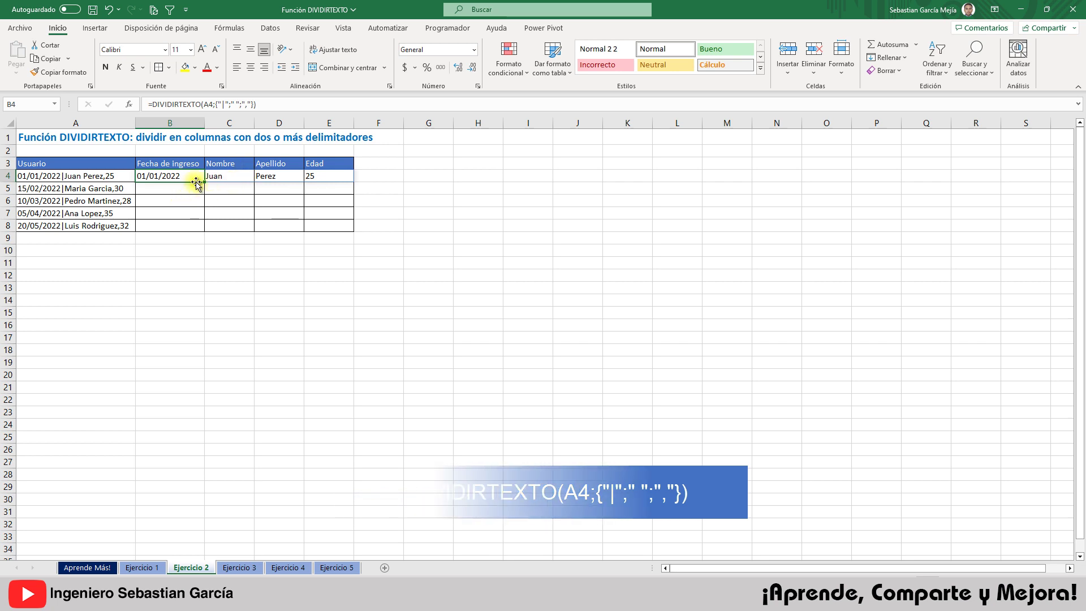
left_click_drag(203, 182, 203, 229)
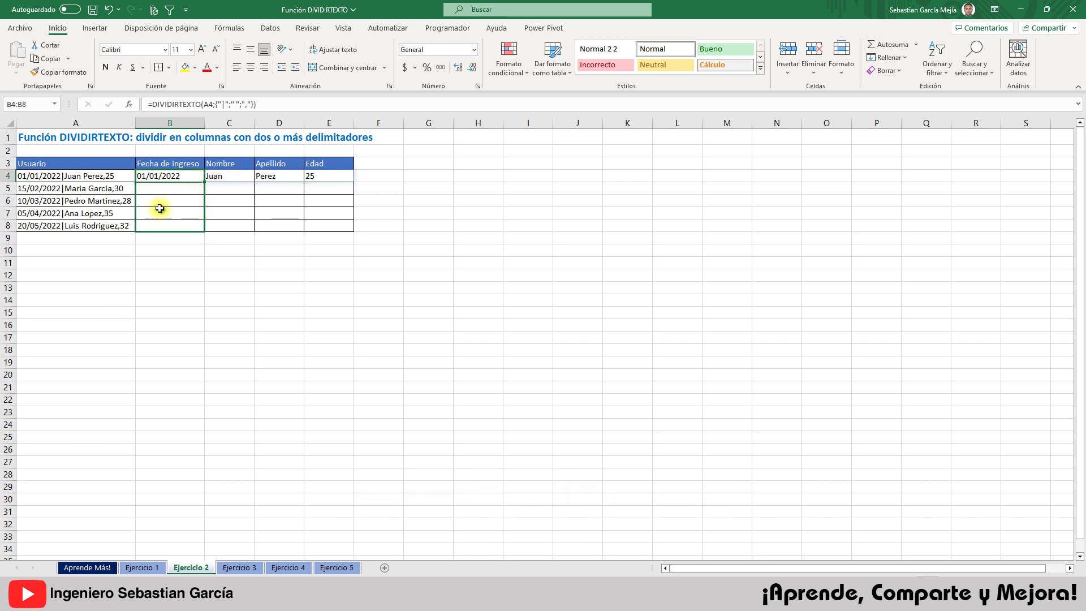
left_click(401, 212)
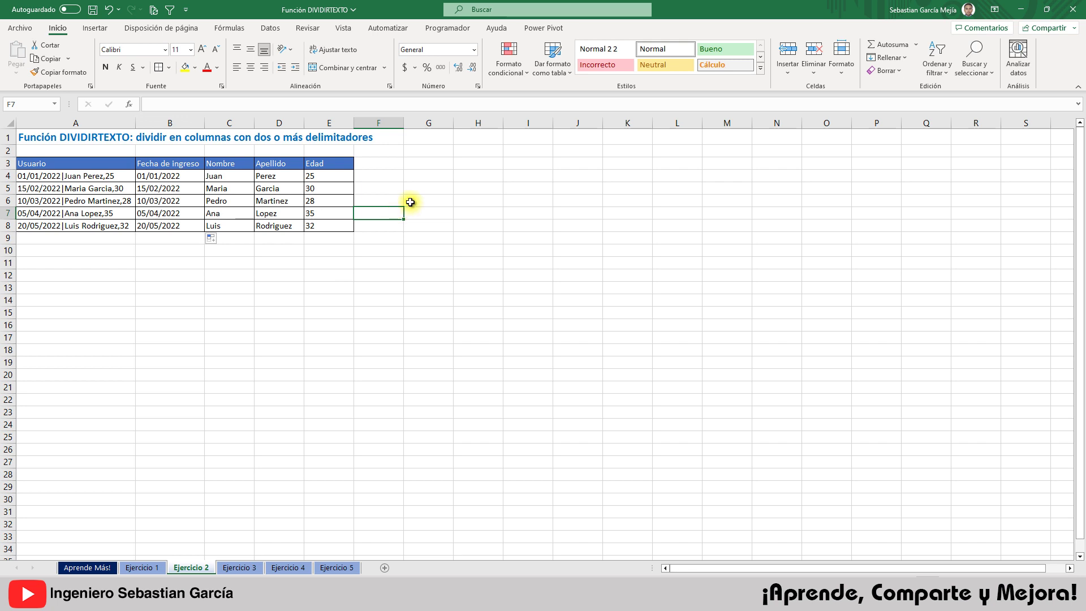
left_click(410, 202)
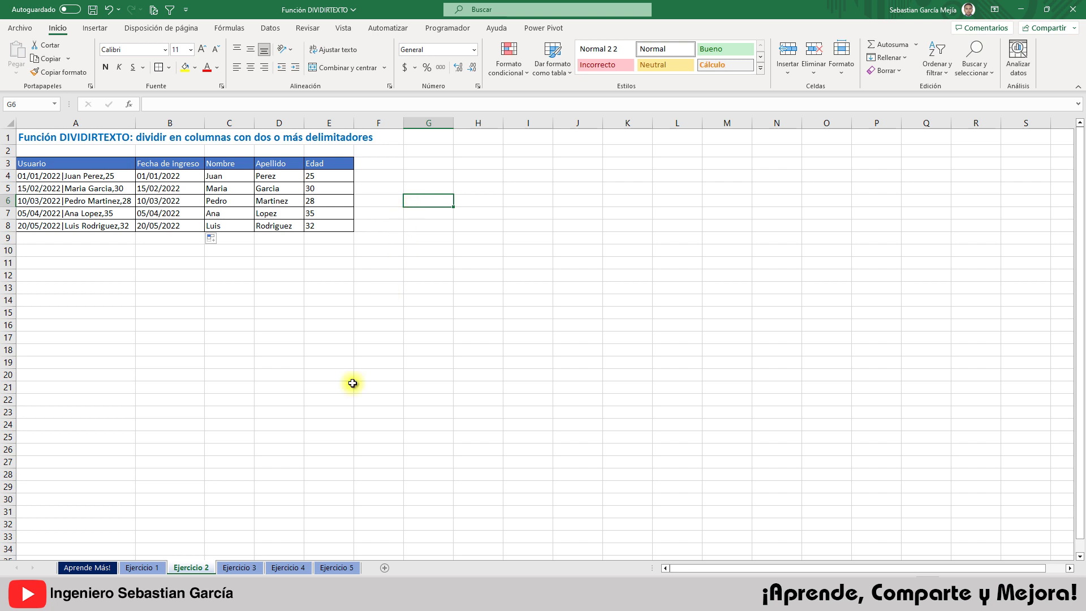
Step: Go to Ejercicio 3 and review the combined book-list text in A3 and the column A labels
left_click(245, 568)
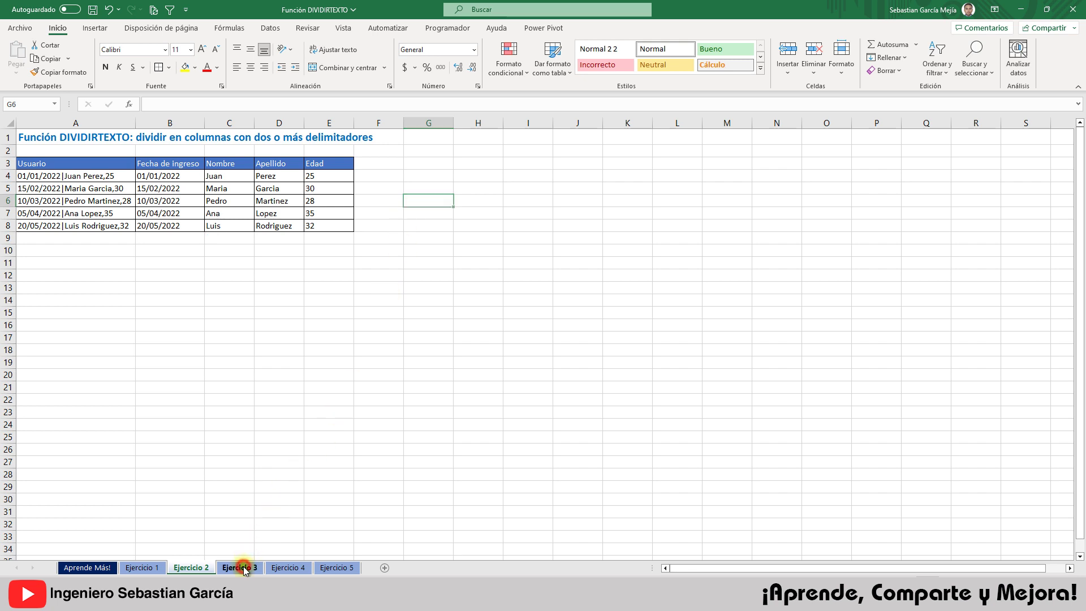
left_click(385, 238)
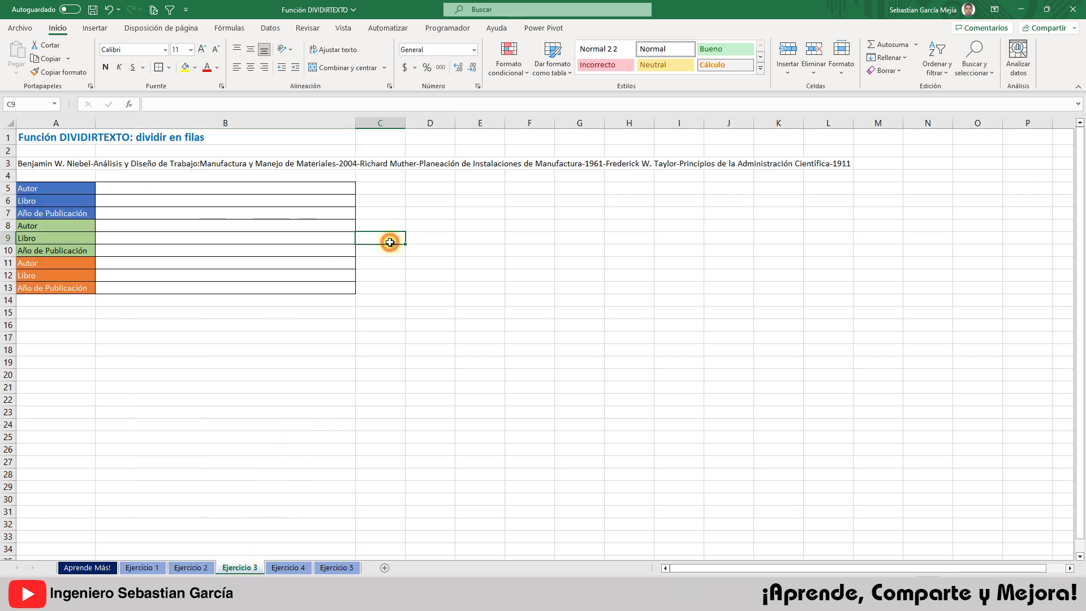
left_click(25, 164)
left_click_drag(55, 189, 58, 294)
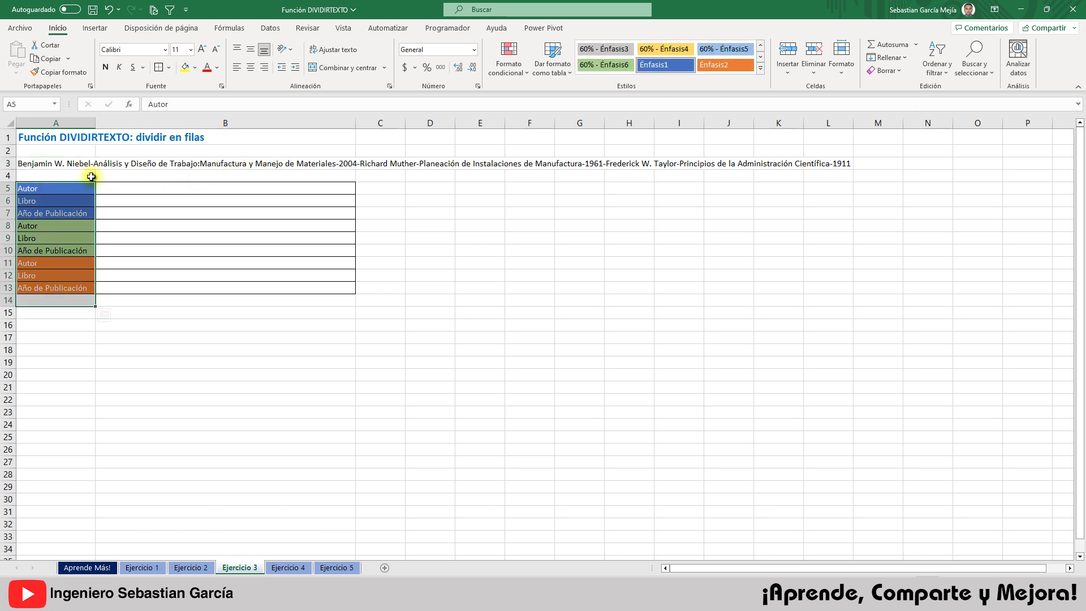
left_click(40, 161)
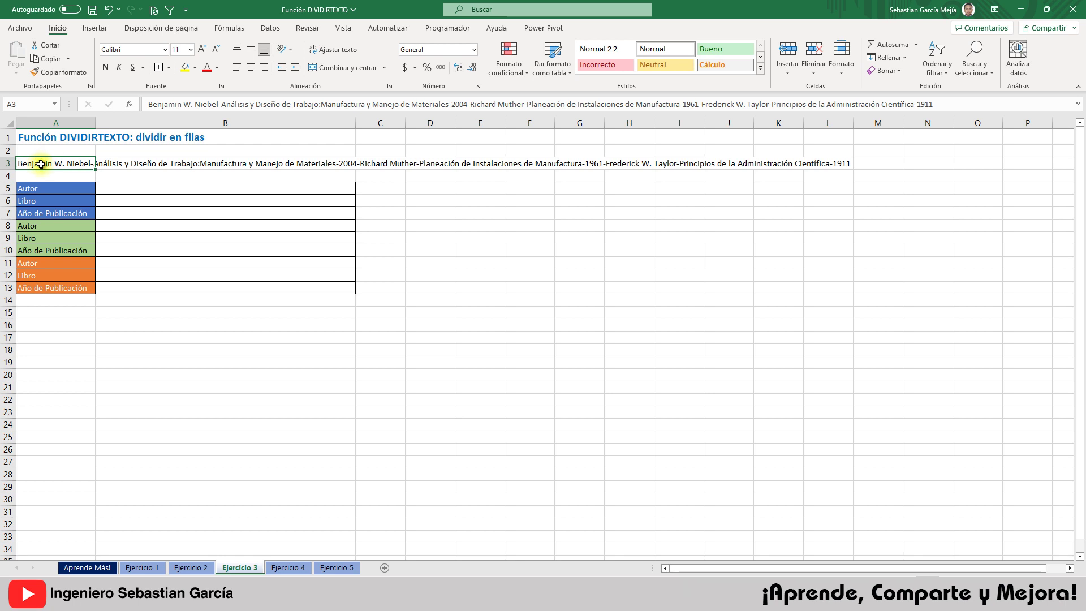
left_click(43, 214)
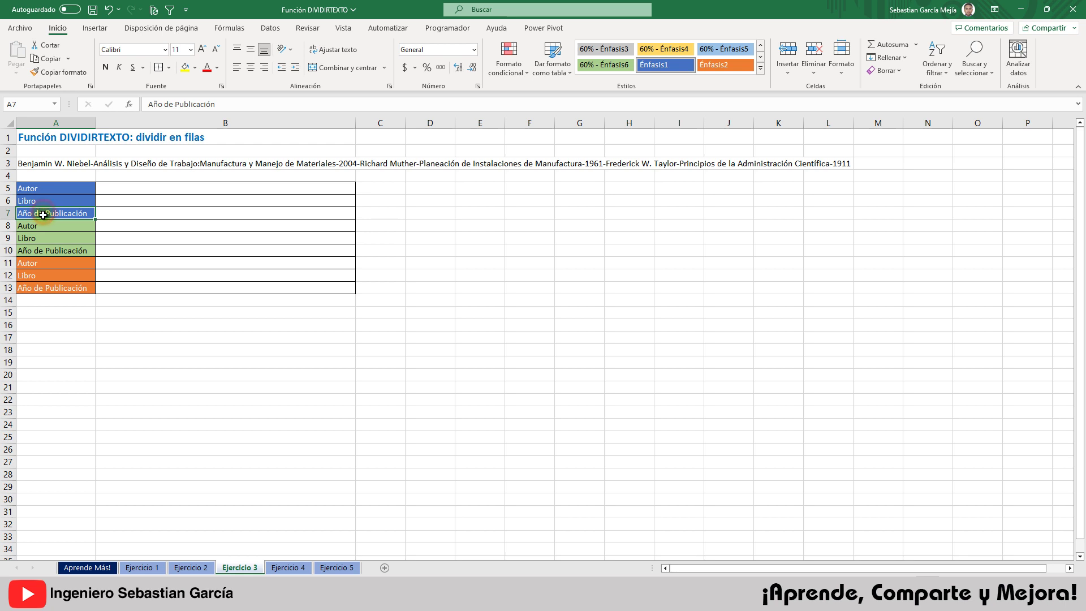
Step: Mark the three author/book/year label groups and select B5 for the formula
left_click_drag(48, 189, 48, 210)
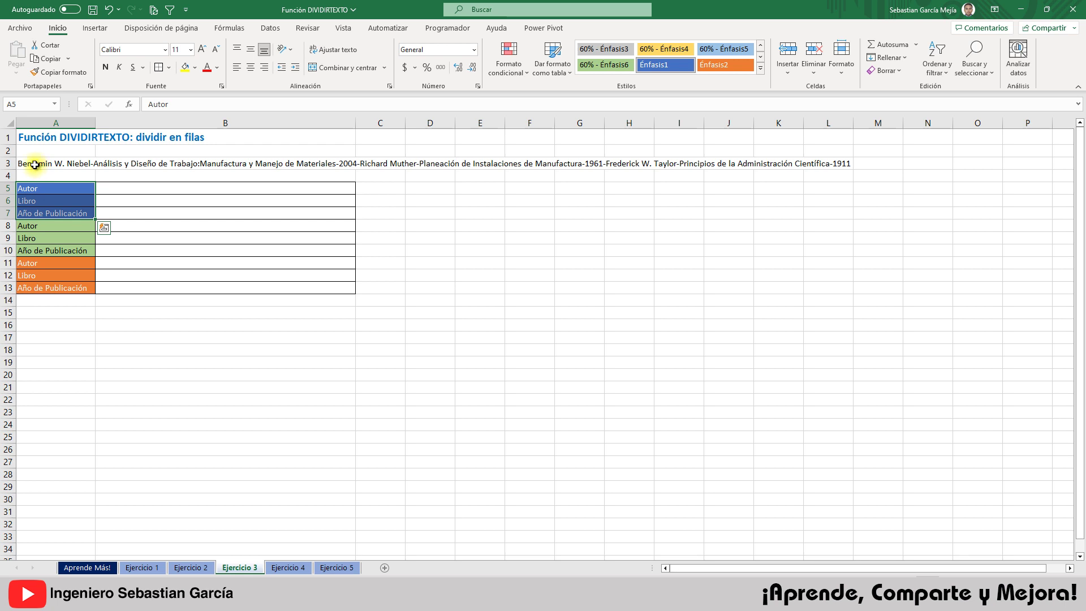
left_click(55, 165)
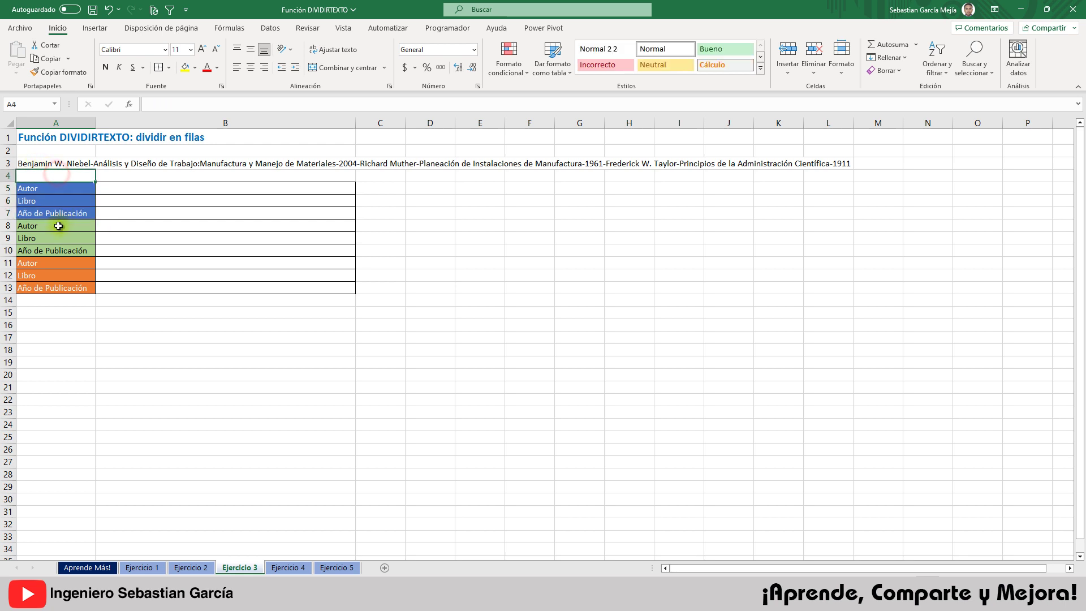
left_click_drag(59, 226, 57, 250)
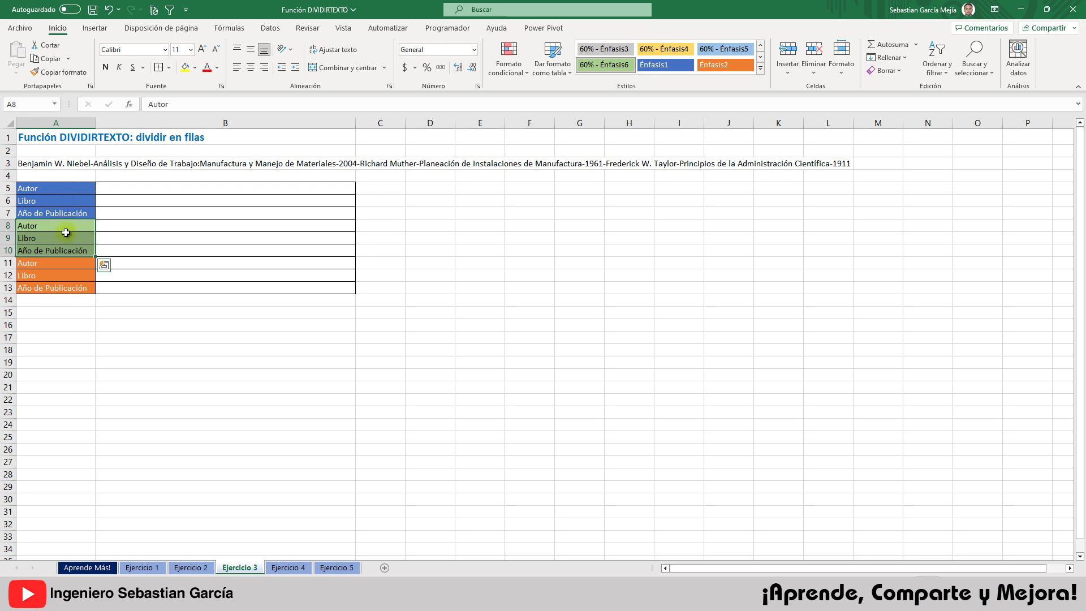
left_click_drag(62, 262, 62, 288)
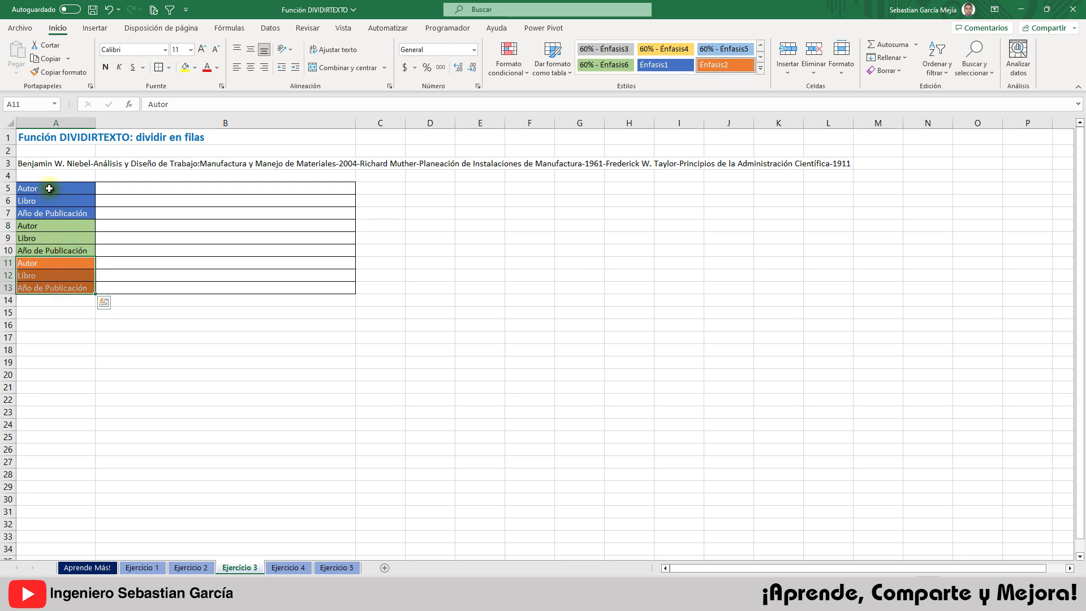
left_click(34, 164)
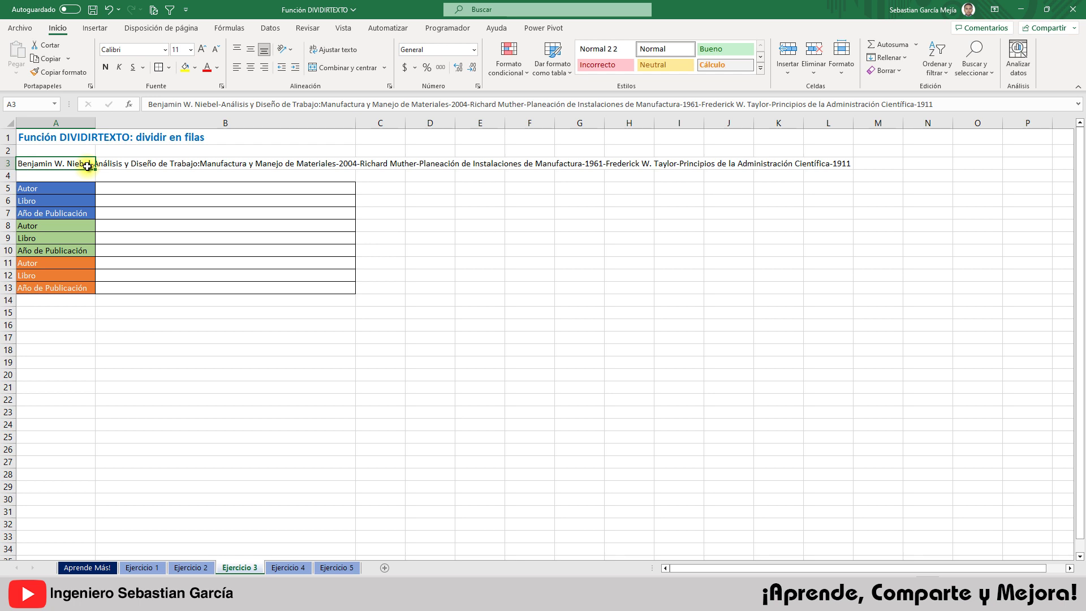
left_click(130, 188)
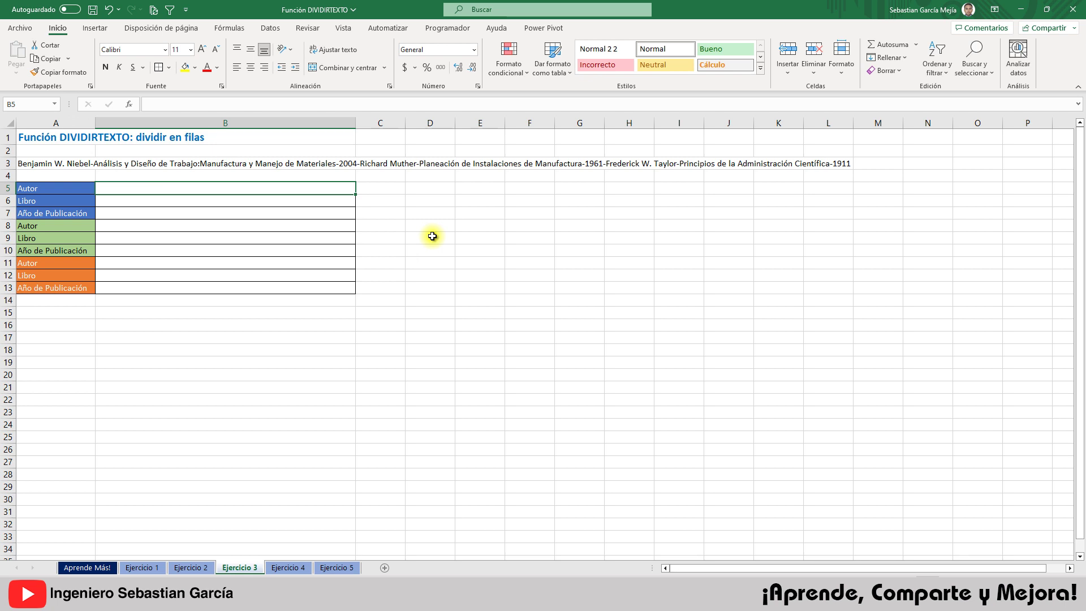
Step: Enter =DIVIDIRTEXTO(A3;;"-") in B5 so authors, books and years spill down B5:B13
type("=divi")
key("Tab")
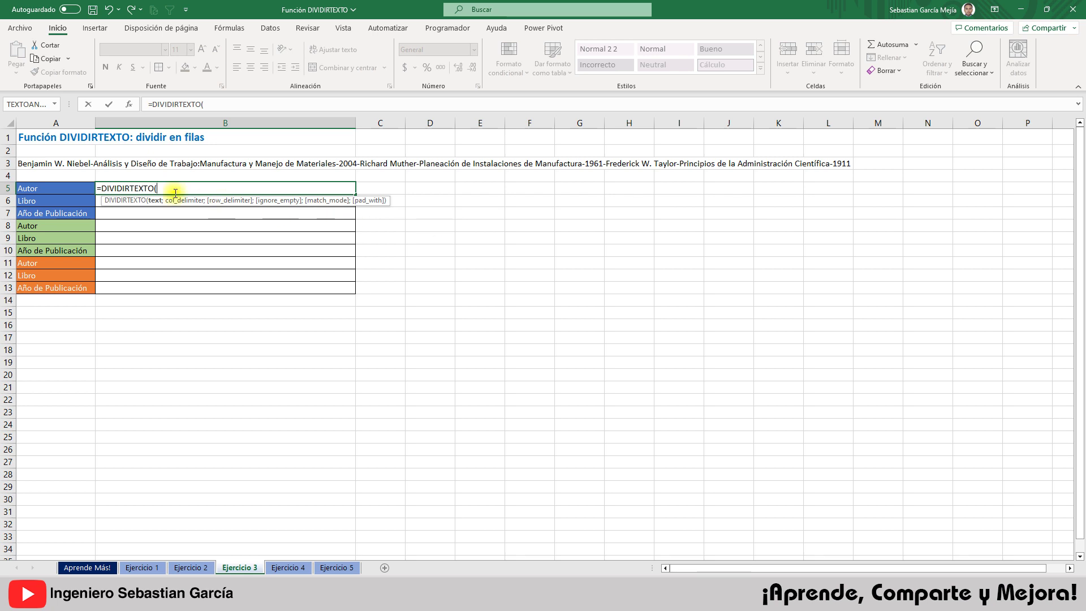
left_click(32, 164)
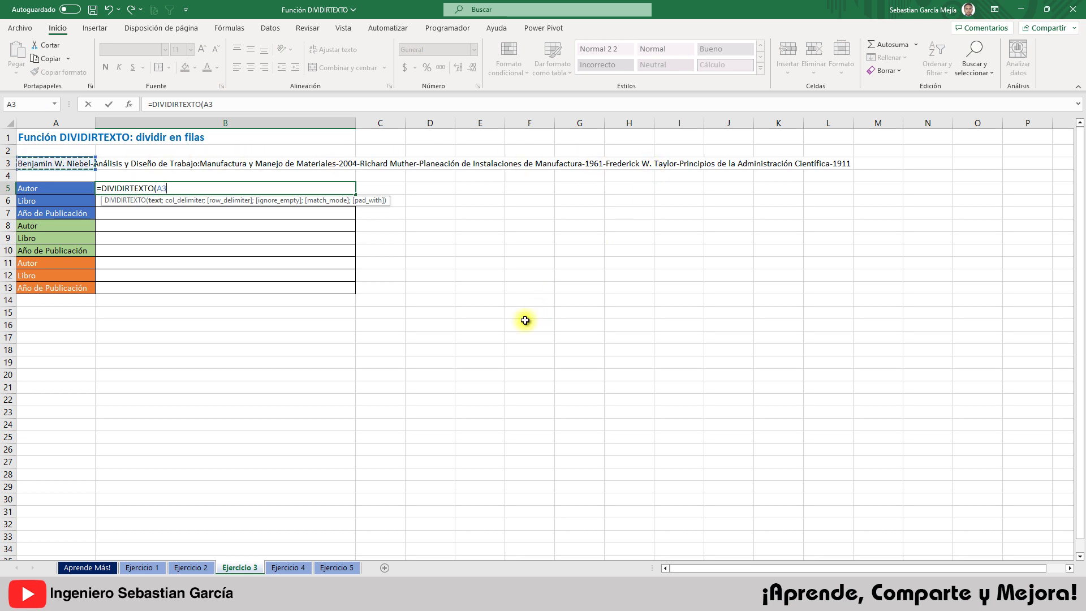
type(";")
type(";\"-")
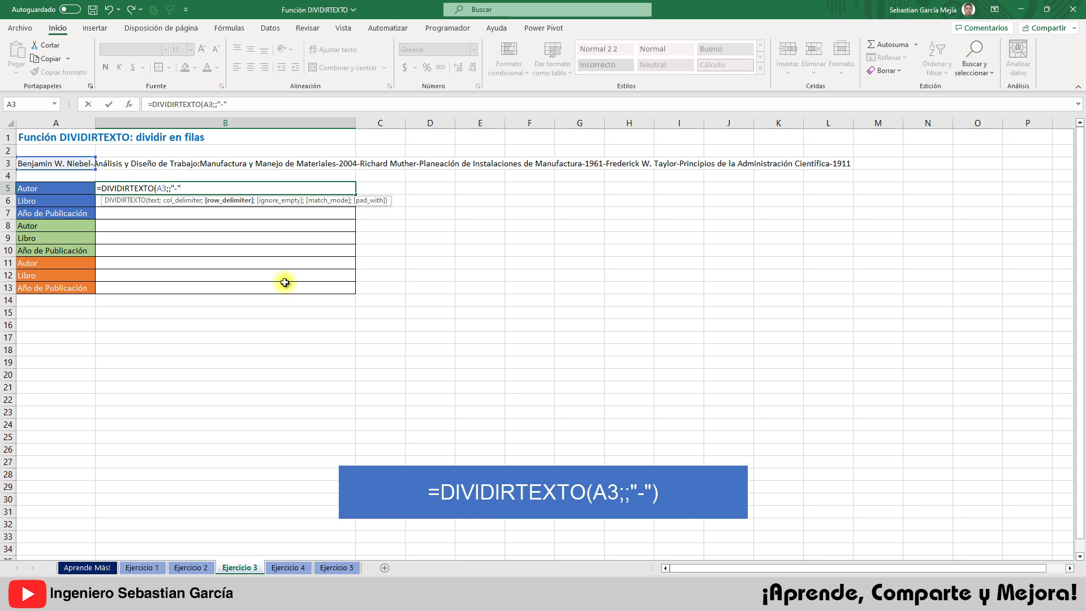
type(")")
key("ctrl+Return")
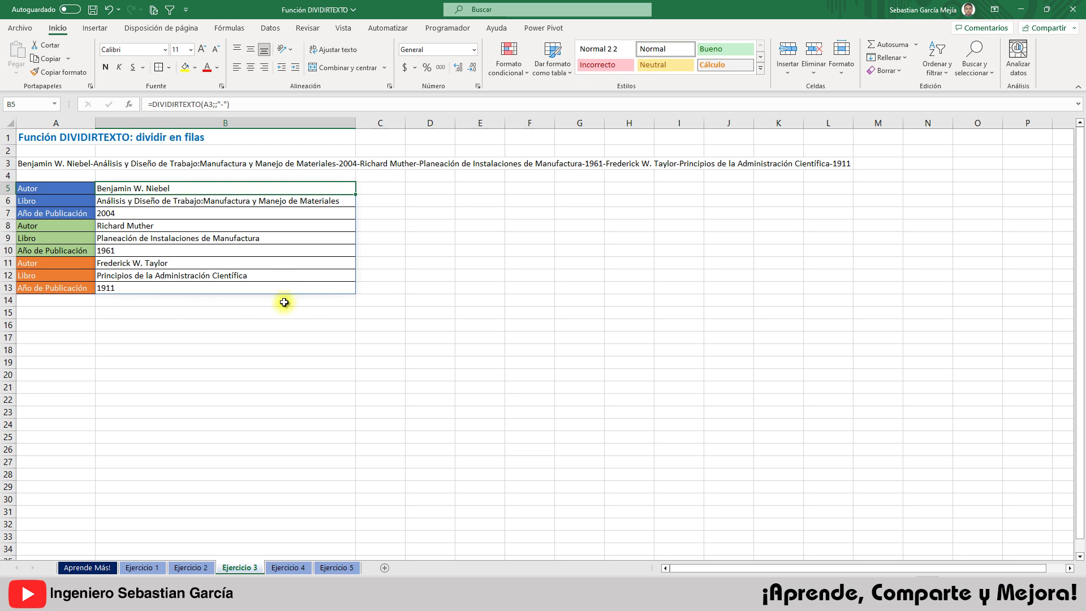
Step: Go to Ejercicio 4, review the hyphen-and-slash source text in A3, and select A6
left_click(285, 569)
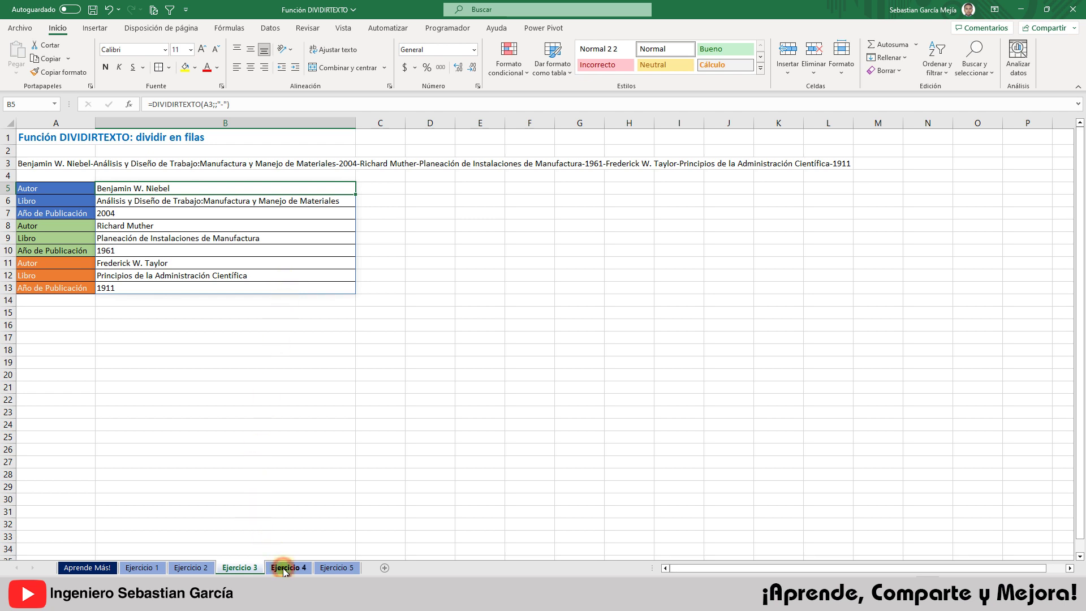
left_click(229, 291)
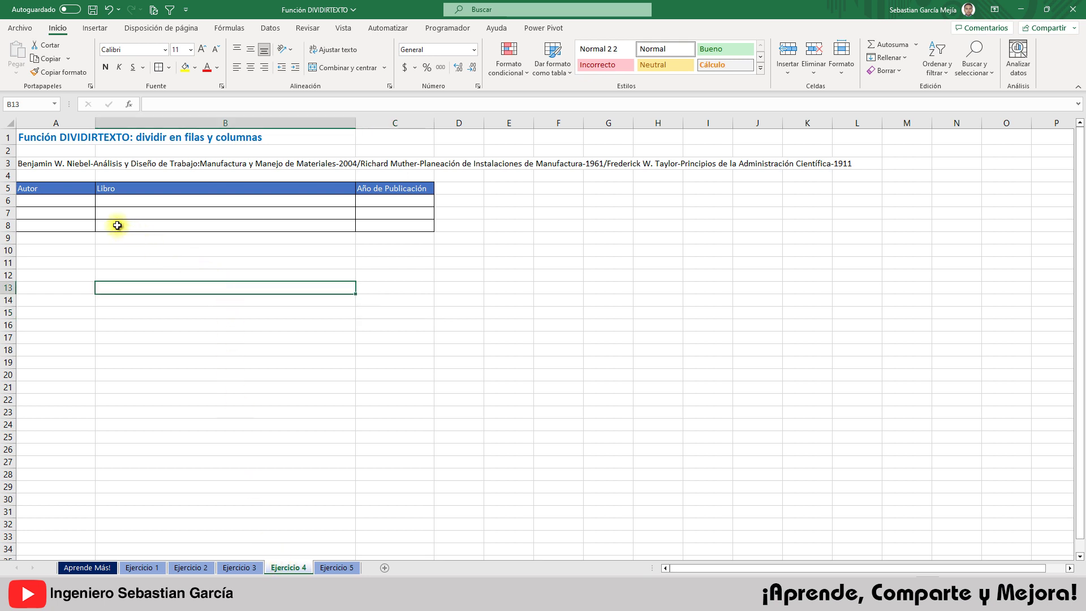
left_click(33, 163)
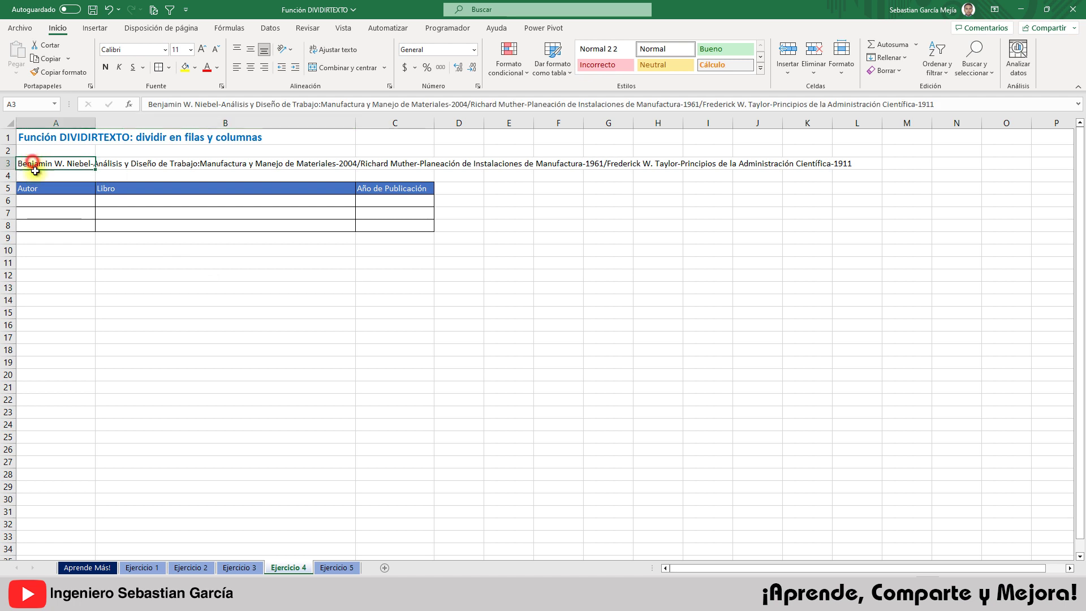
left_click(109, 287)
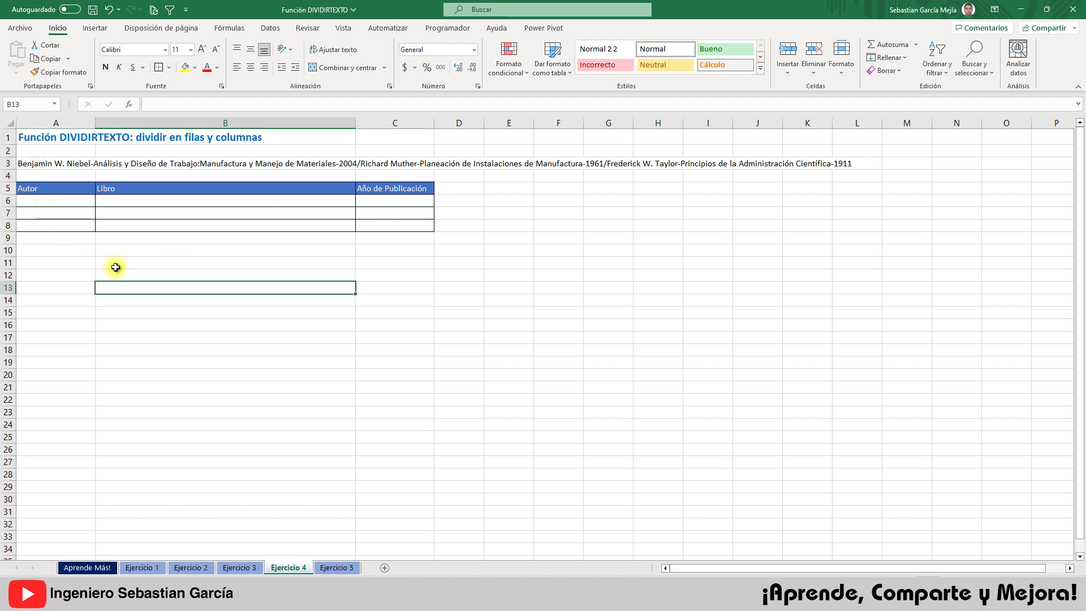
left_click(35, 164)
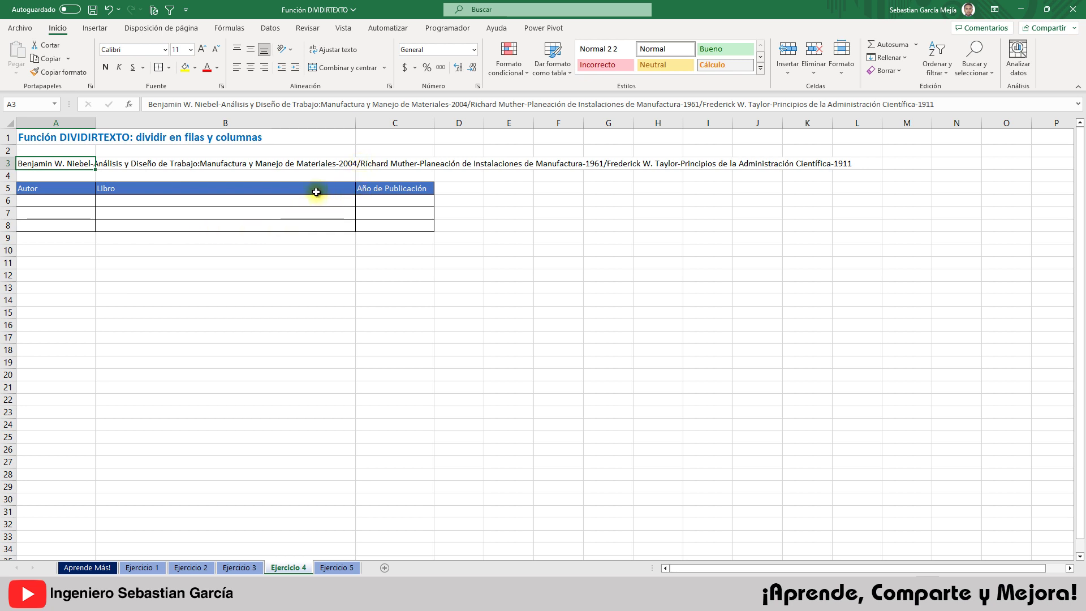
left_click(82, 205)
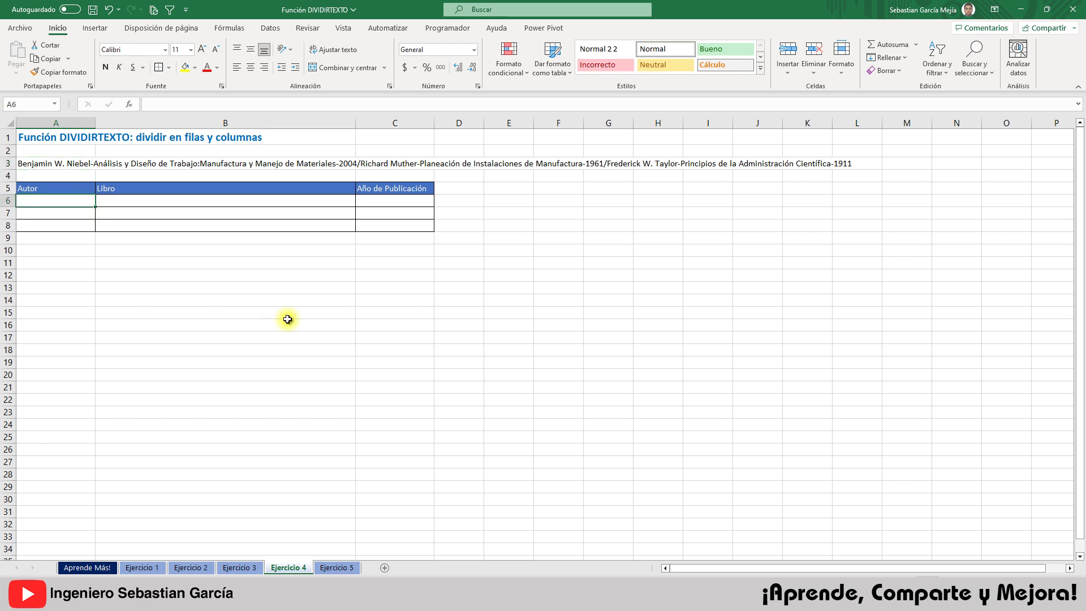
Step: Enter =DIVIDIRTEXTO(A3;"-";"/") in A6 so the authors, books and years spill into A6:C8
type("=DIVIDIRTEXTO(")
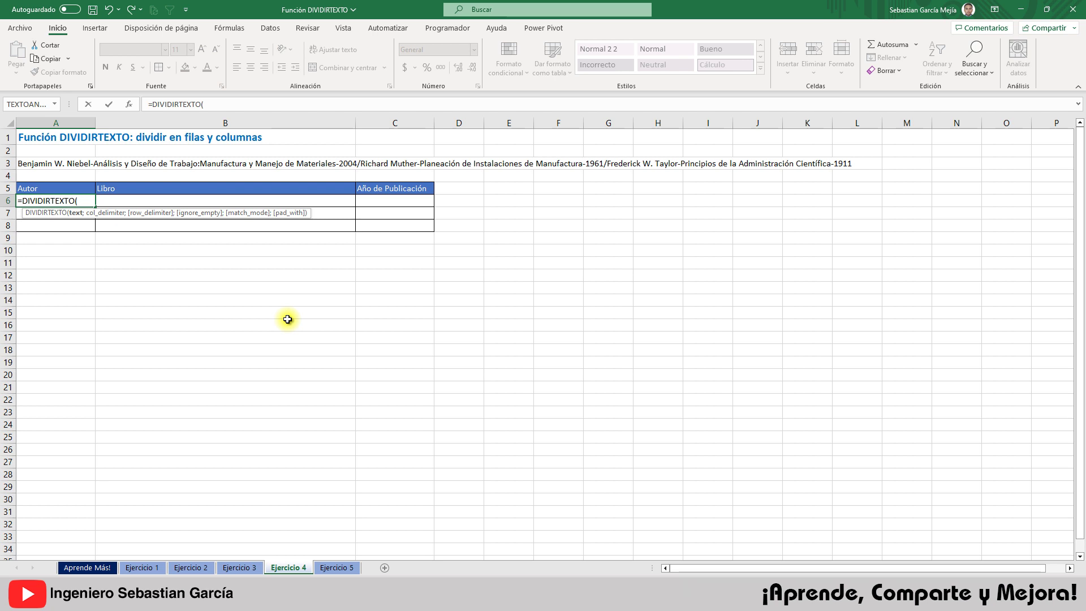
key("Up")
key("Up")
key("Up")
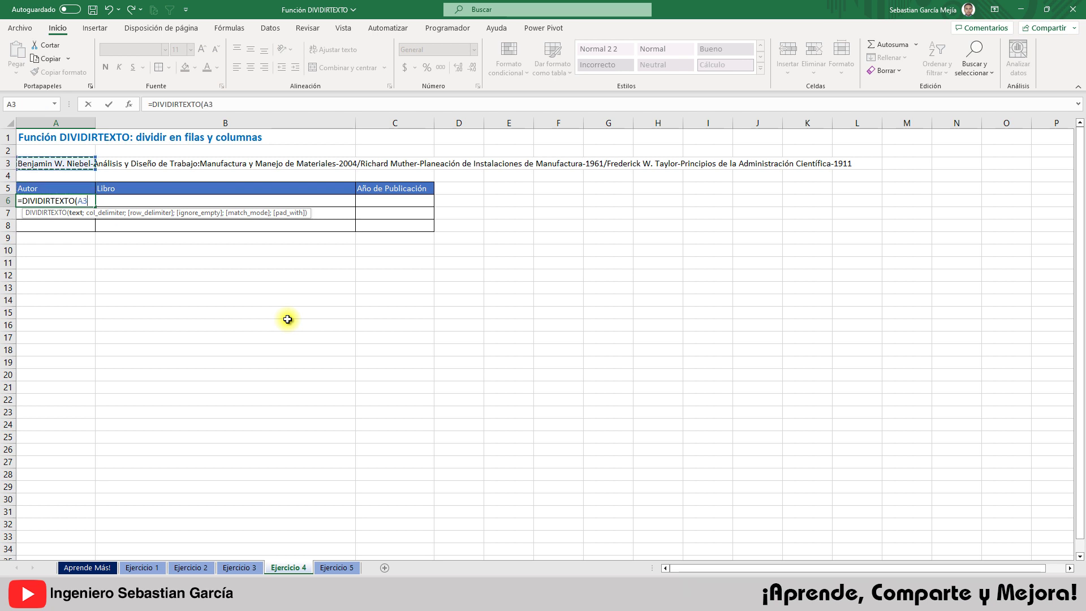
type(";\"-")
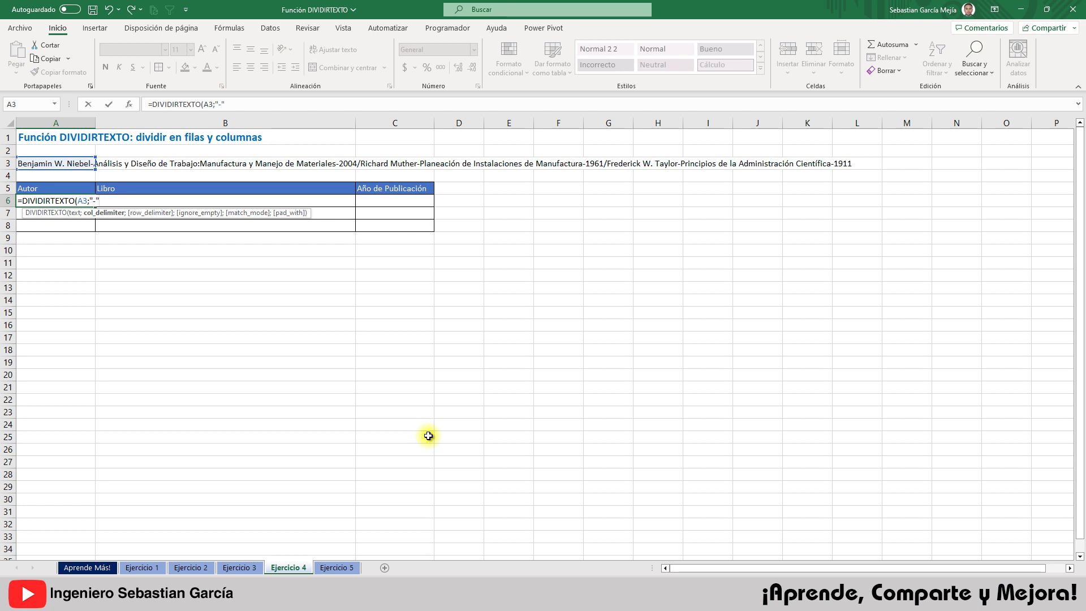
type(";")
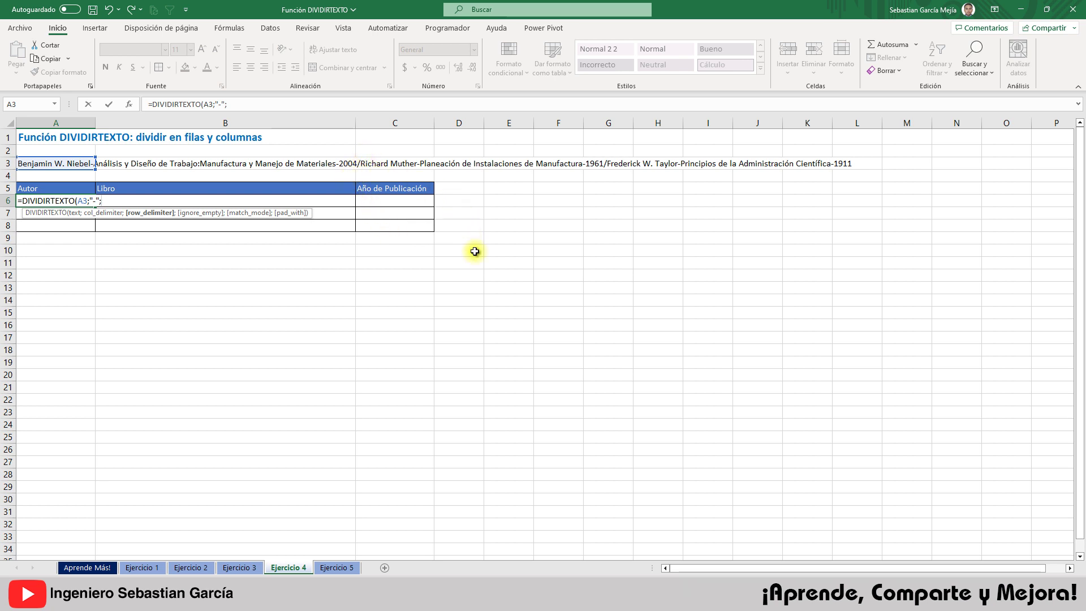
type("\"/")
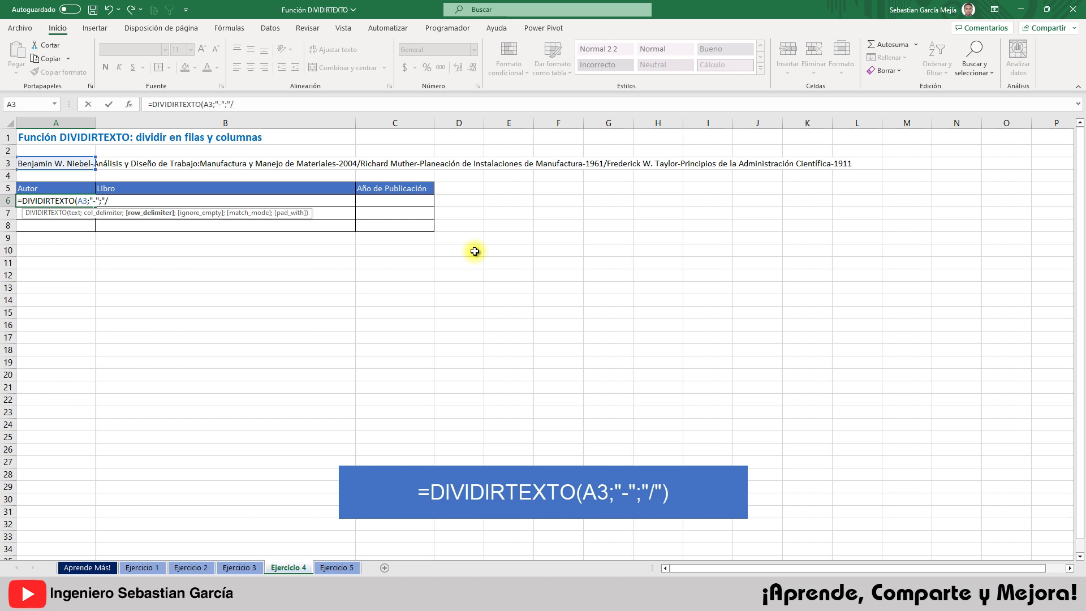
type("\")")
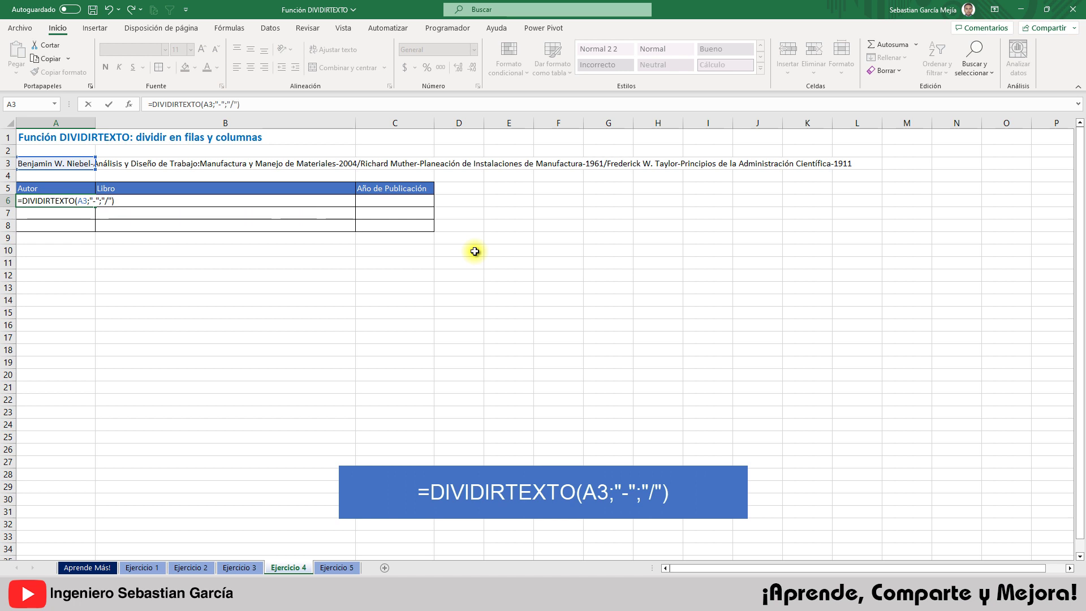
key("ctrl+Return")
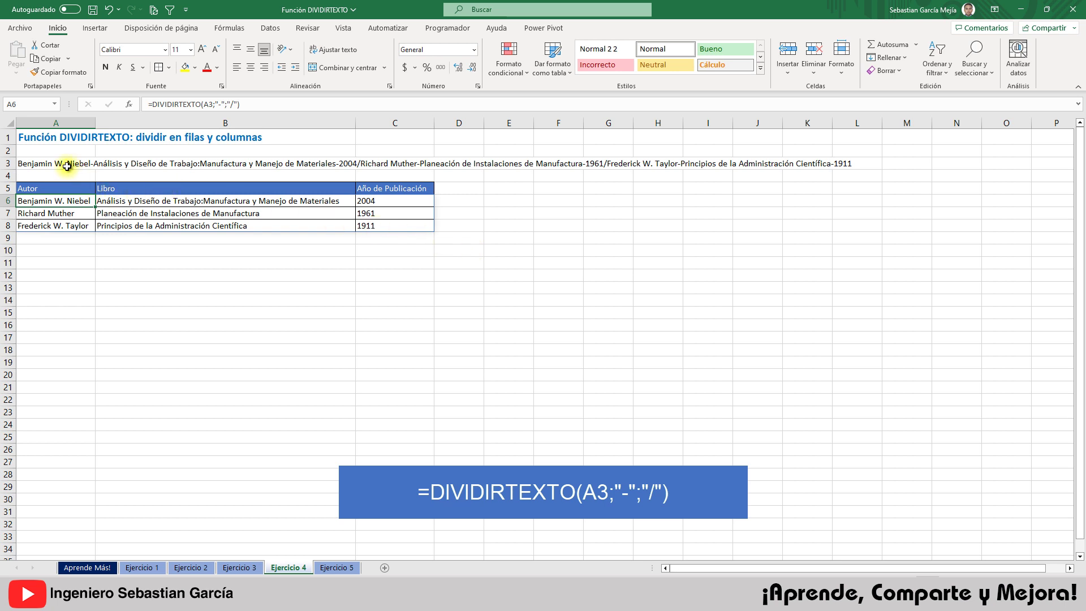
Step: Compare the source text in A3 with the spilled A6:C8 results
left_click(46, 162)
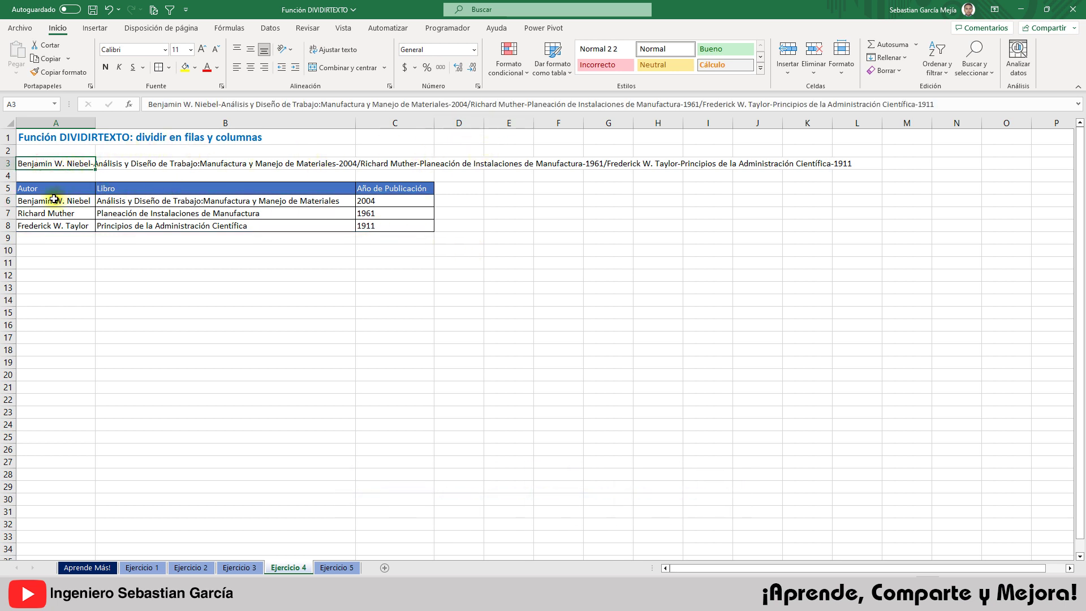
mouse_move(53, 199)
left_mouse_down()
mouse_move(58, 216)
mouse_move(315, 223)
left_mouse_up()
left_click(269, 249)
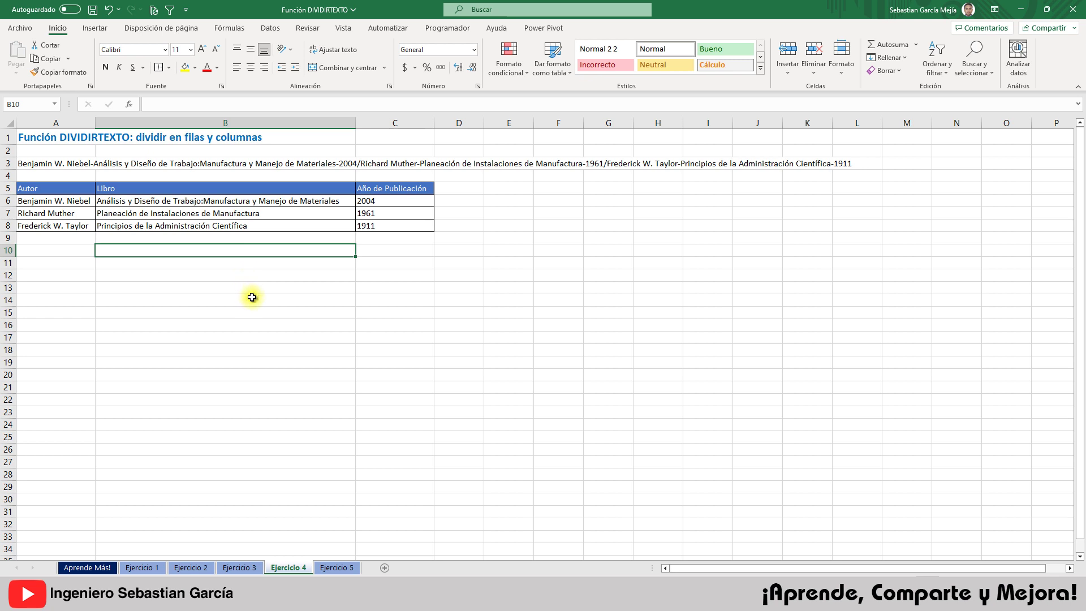
Step: Go to Ejercicio 5 and review the comma-separated list in A4 and the empty B4:E8 grid
left_click(344, 567)
left_click(260, 311)
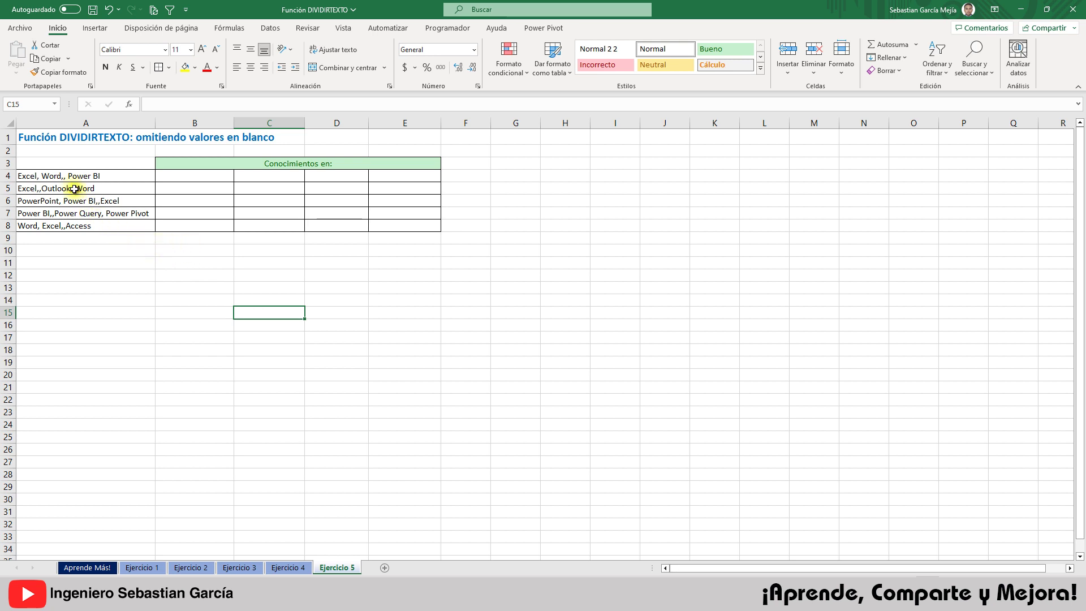
left_click(61, 176)
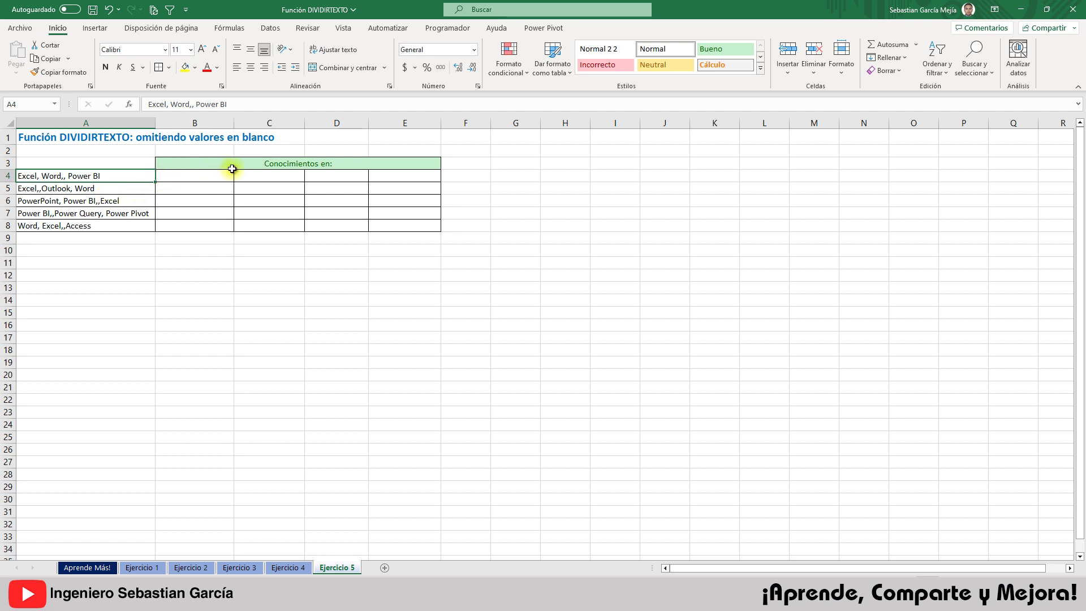
left_click_drag(194, 177, 389, 222)
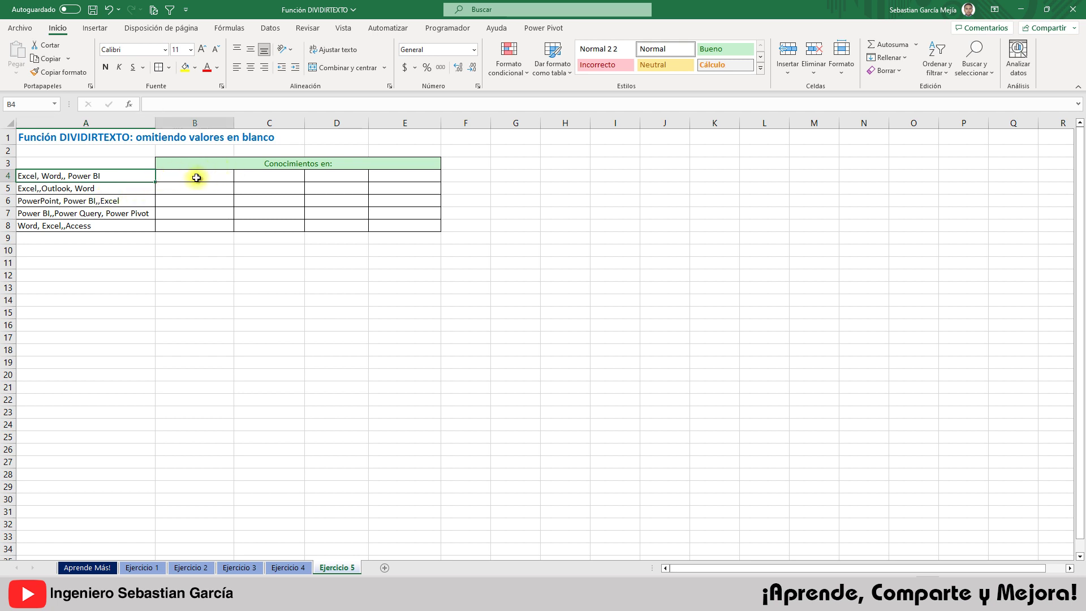
left_click(237, 250)
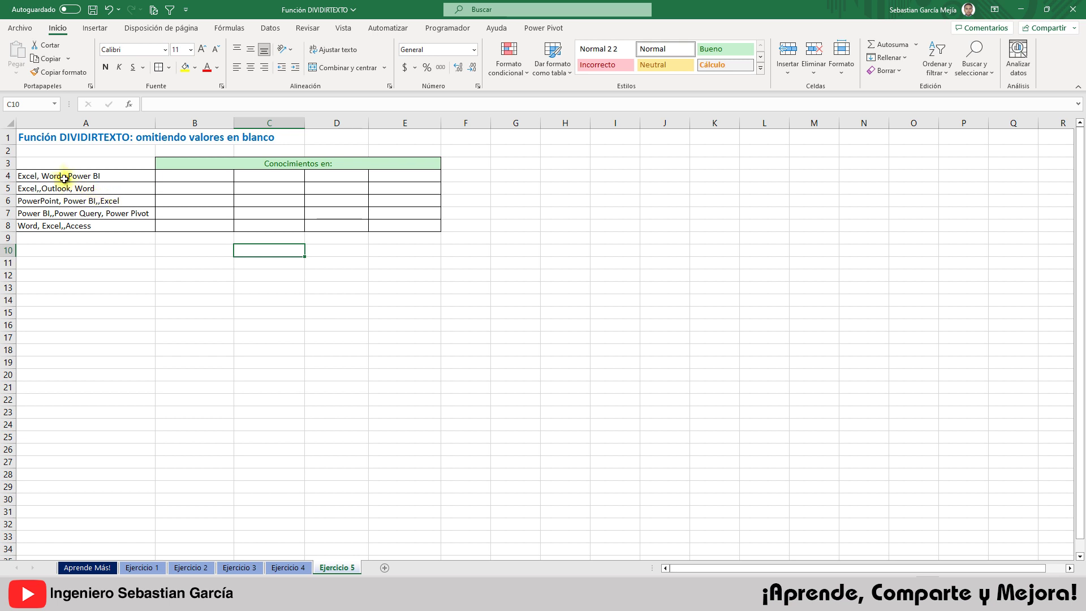
Step: Enter =DIVIDIRTEXTO(A4;",") in B4 to split the first list across row 4
left_click(190, 179)
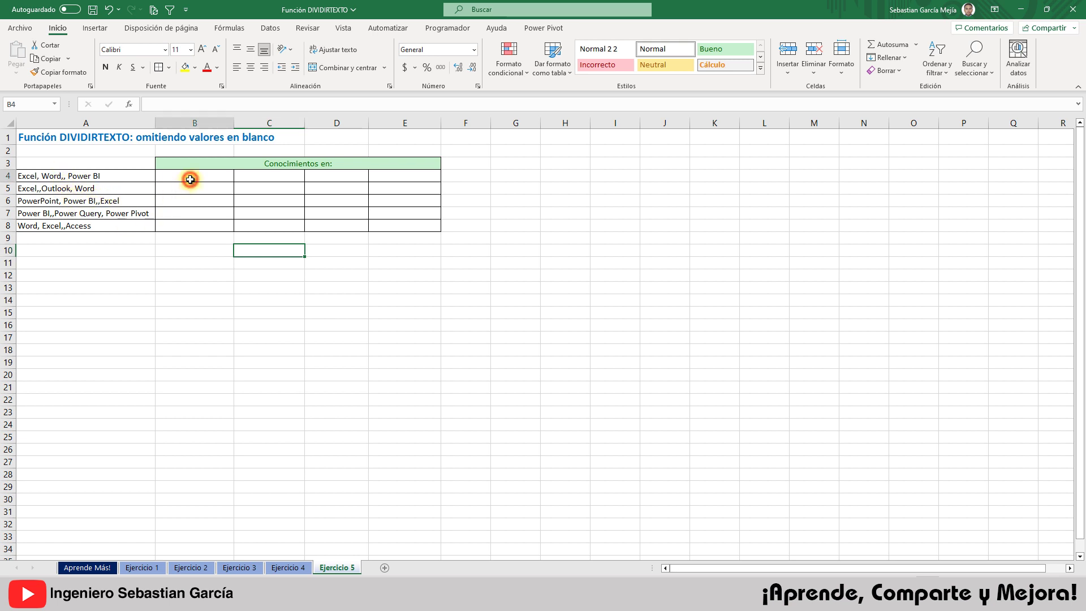
type("=")
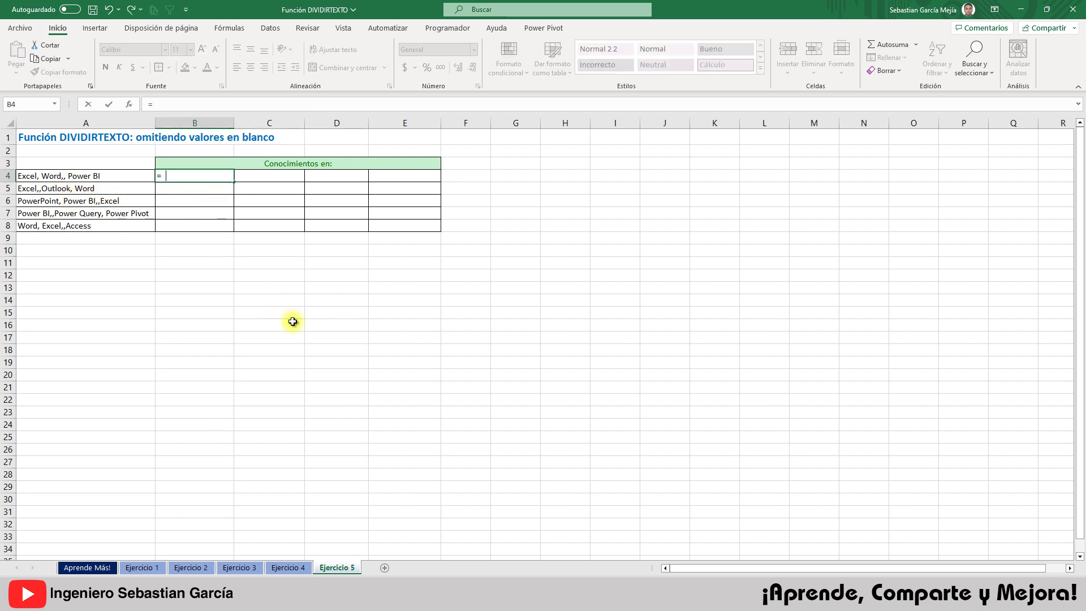
type("divi")
key("Tab")
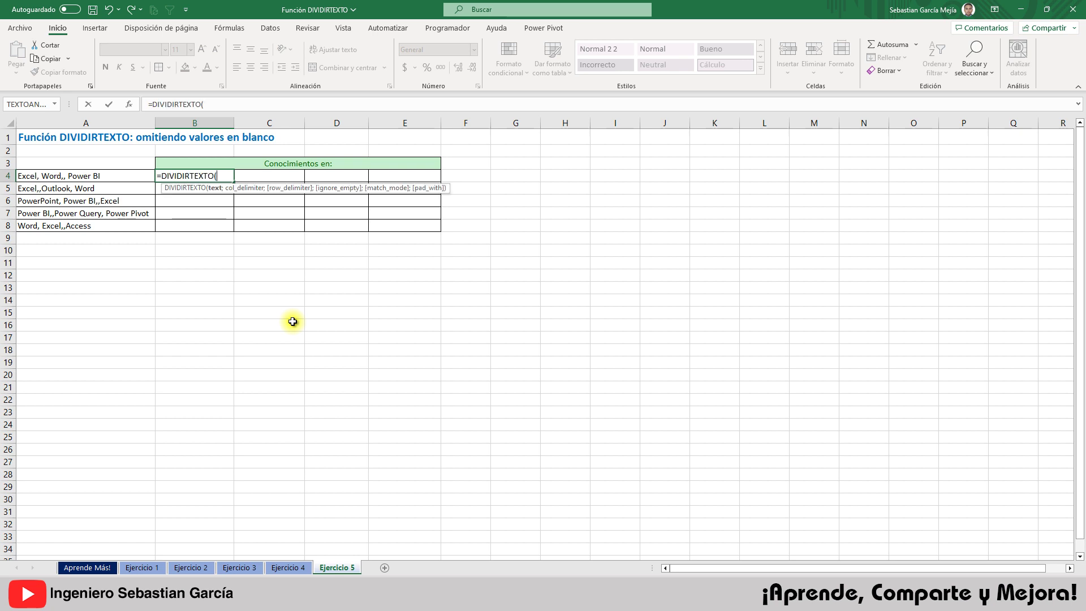
key("Left")
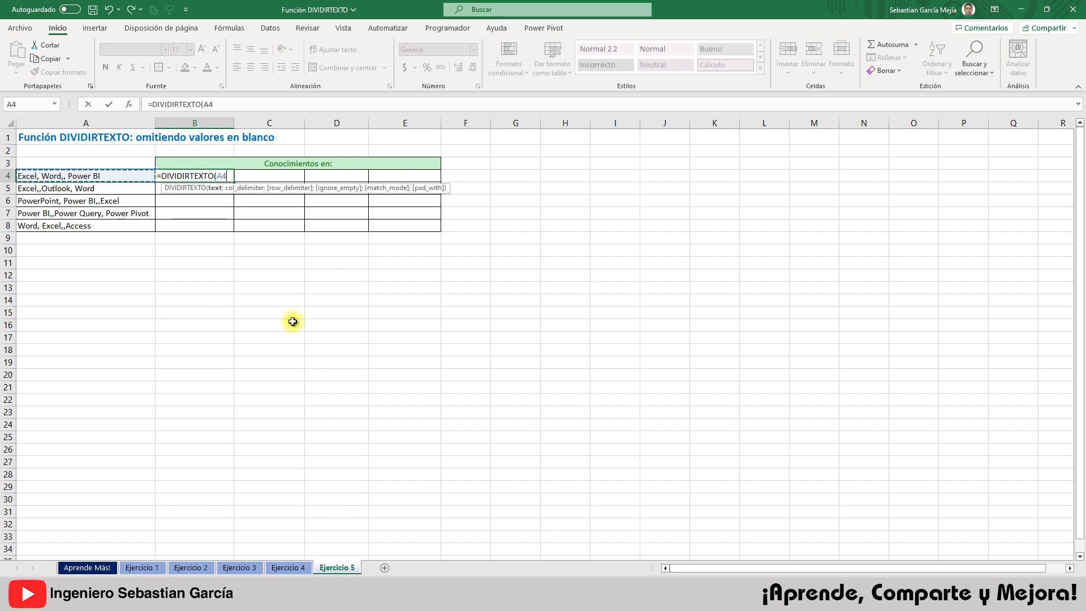
type(";\",")
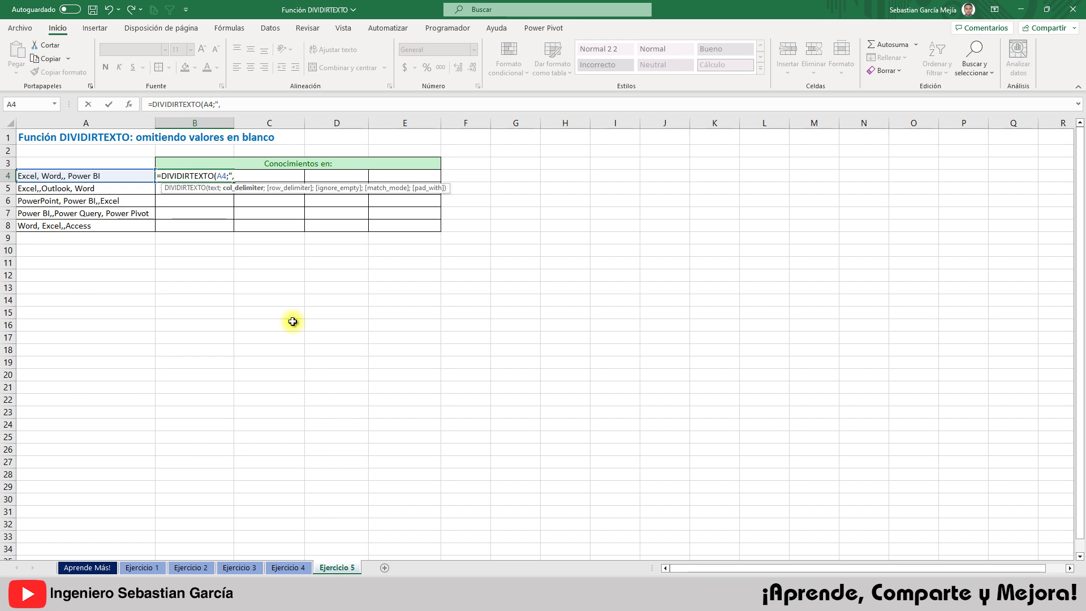
type("\")")
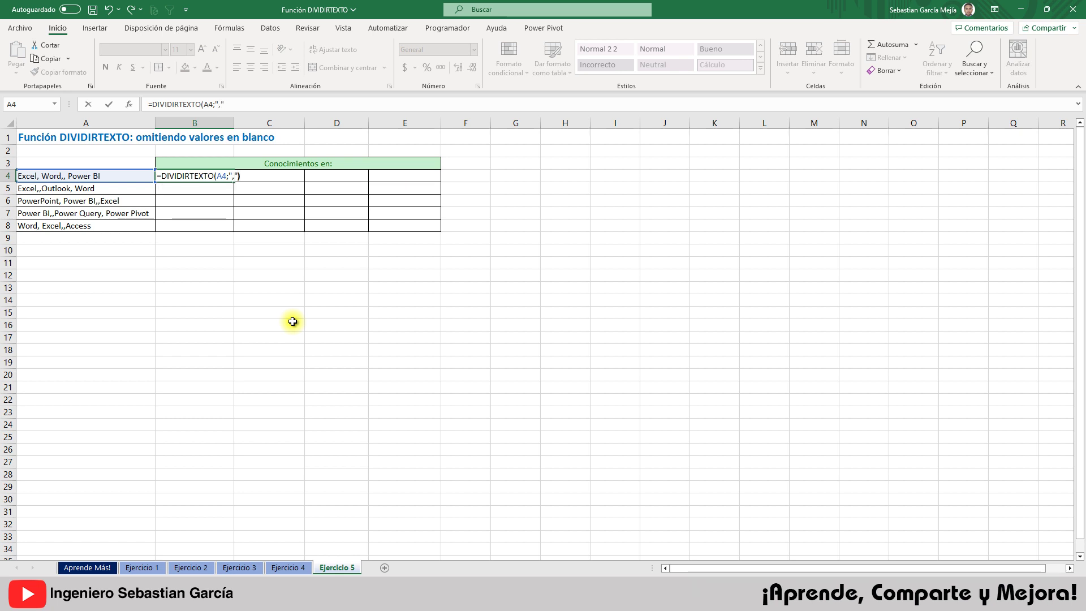
key("ctrl+Return")
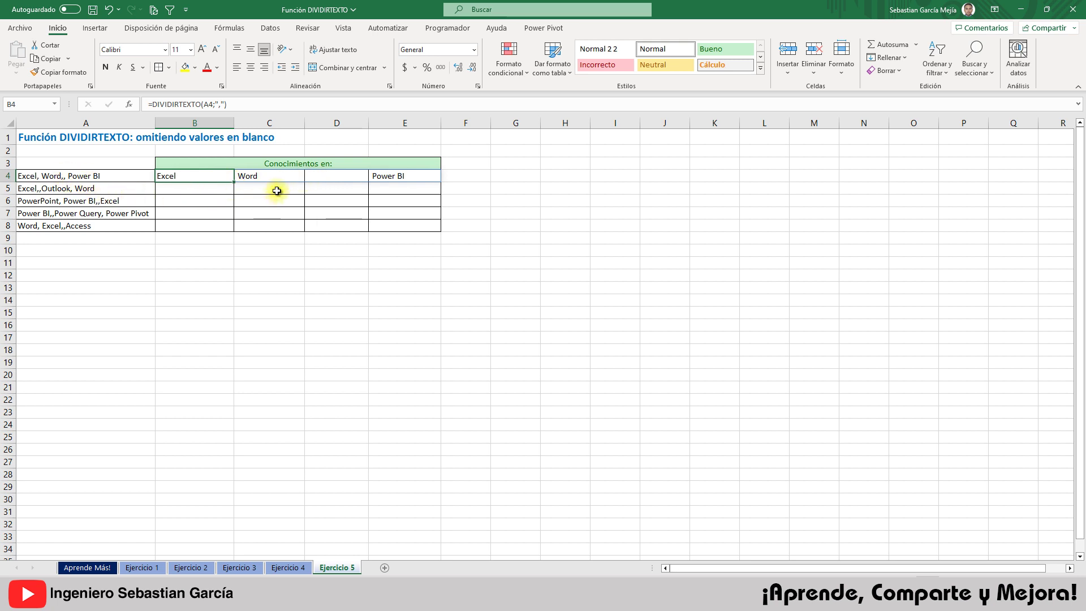
Step: Fill the B4 formula down to B8 and check the blank results in D4 and C5
left_click(325, 175)
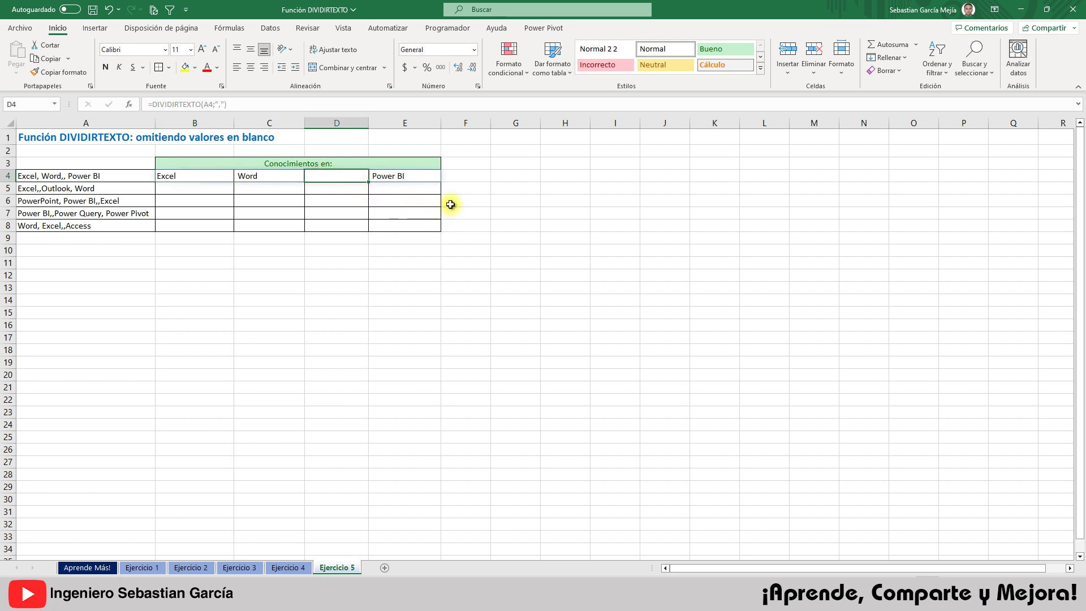
left_click(202, 175)
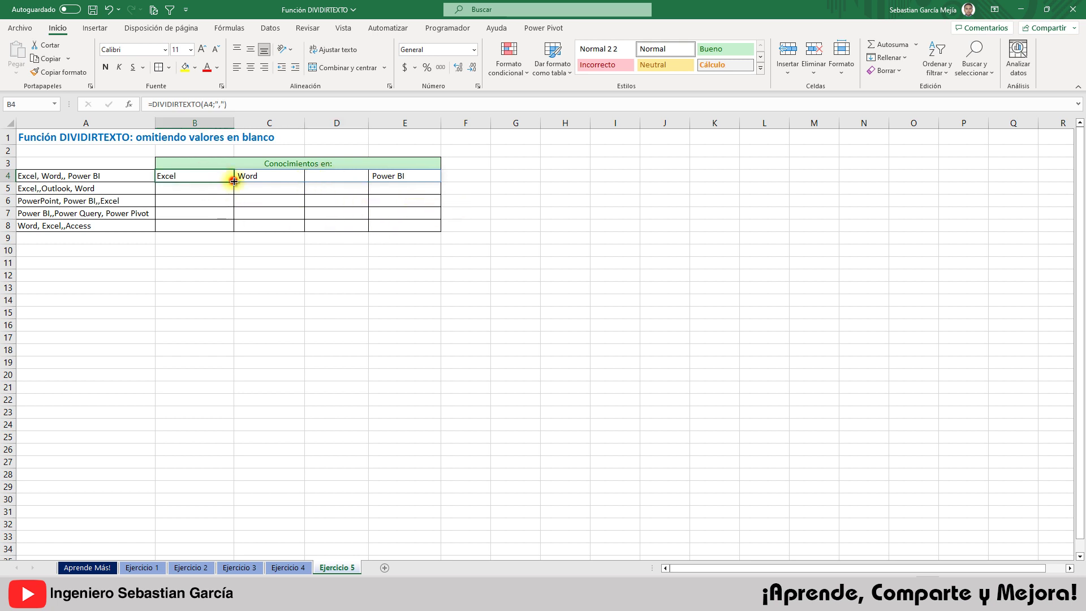
left_click_drag(232, 181, 230, 232)
left_click(304, 293)
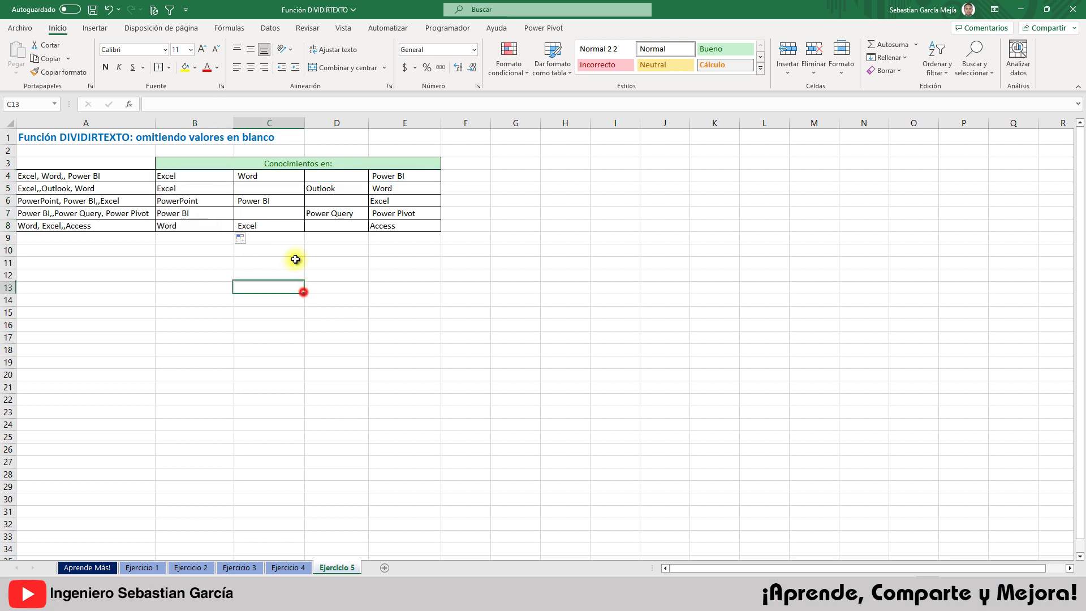
left_click(264, 188)
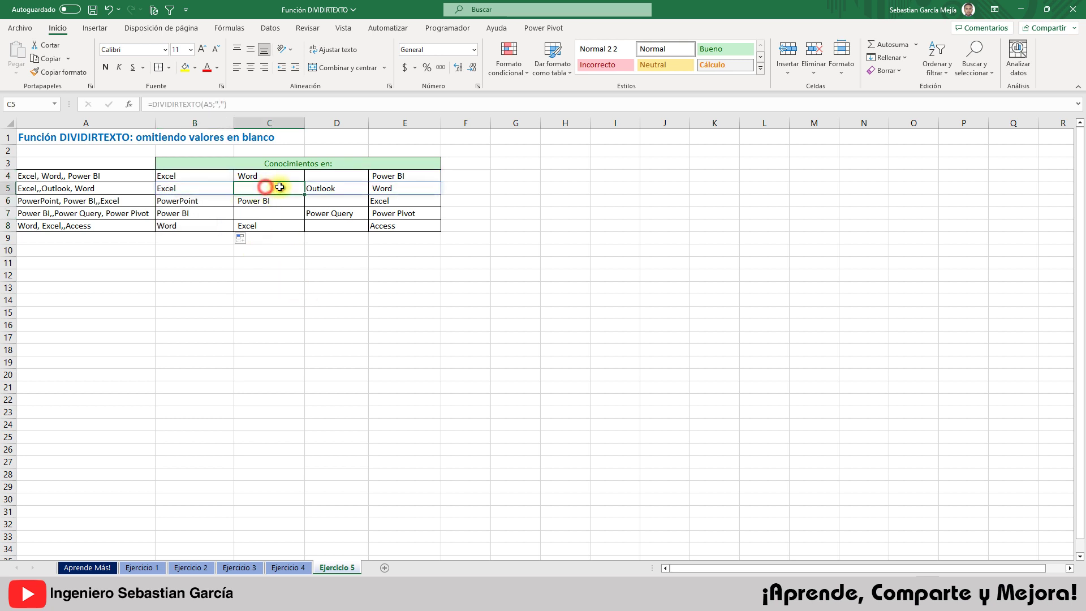
left_click(318, 238)
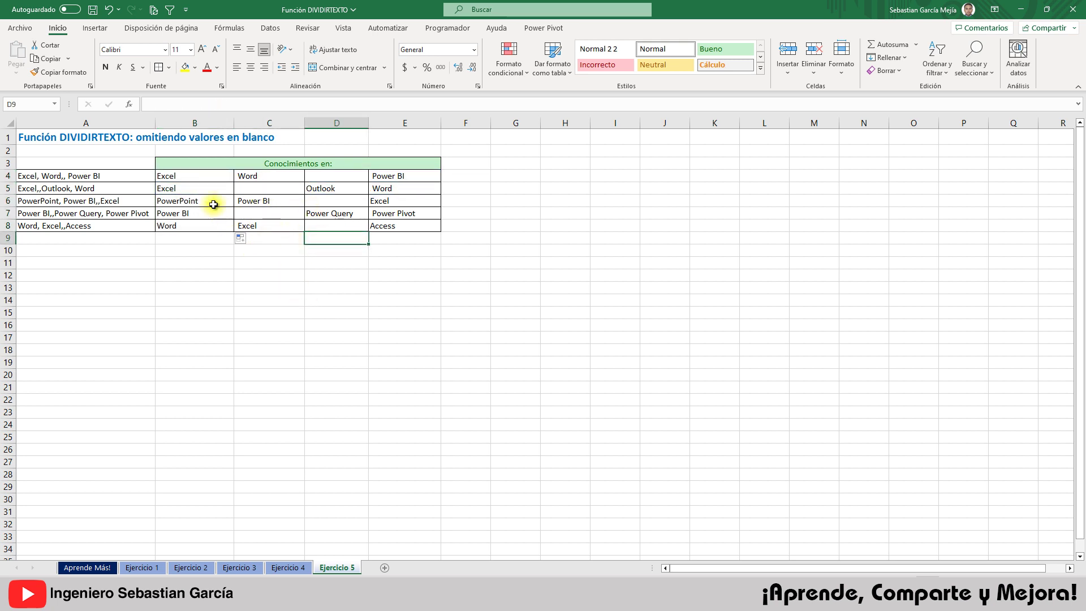
left_click(200, 175)
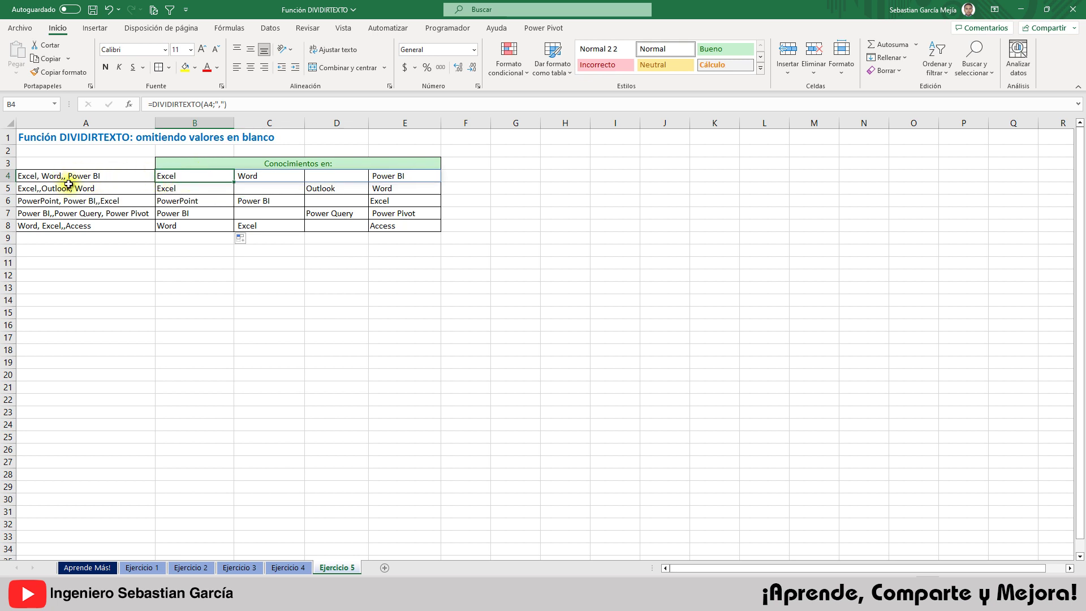
Step: Change B4 to =DIVIDIRTEXTO(A4;",";;VERDADERO) to ignore empties, then refill down to B8
key("F2")
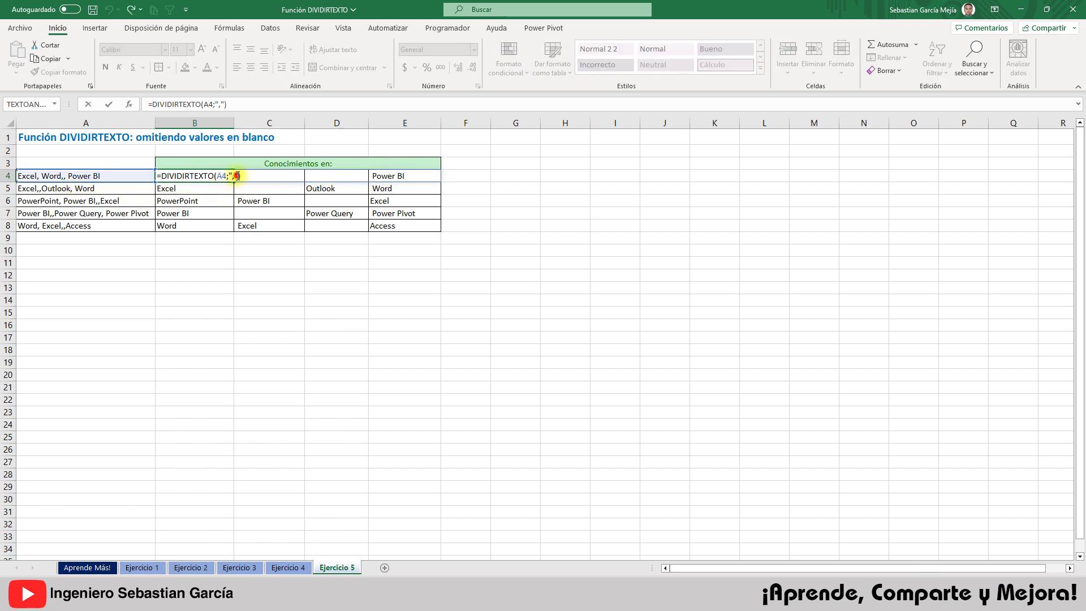
left_click(239, 176)
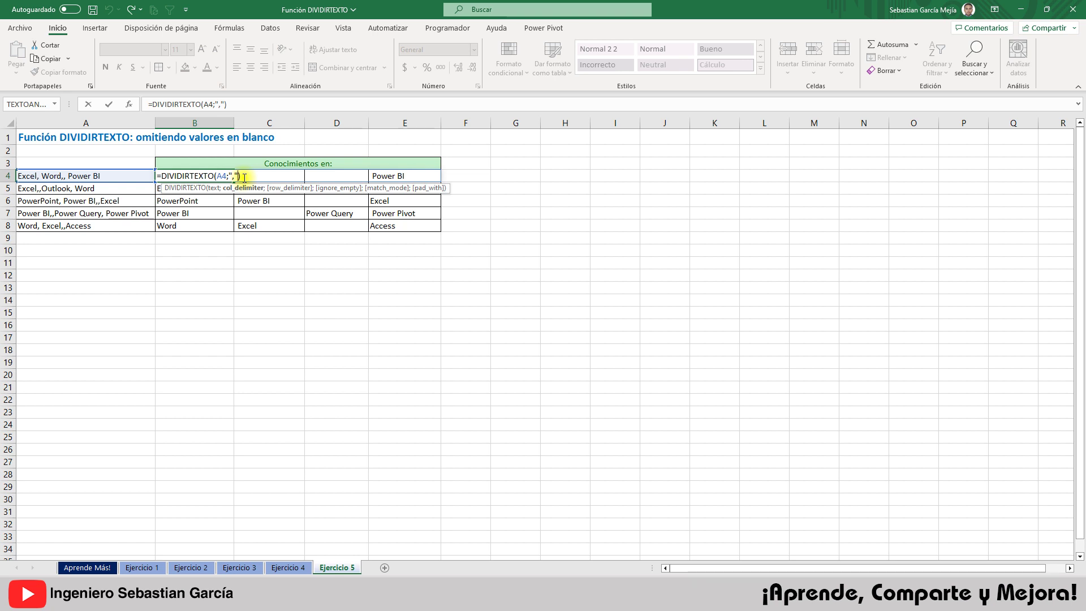
type(";")
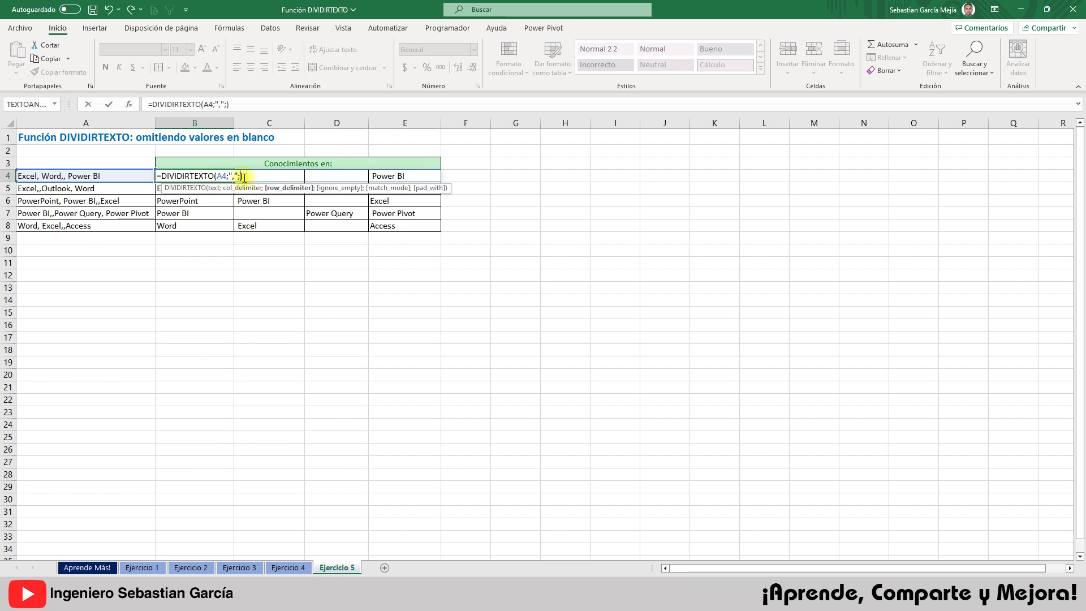
type(";")
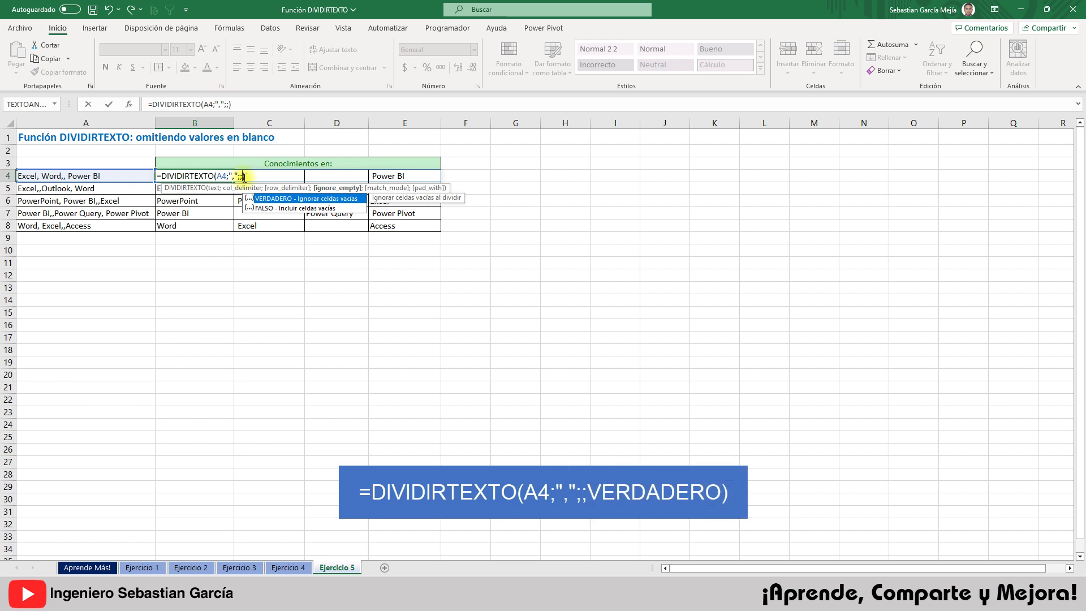
key("Tab")
type(")")
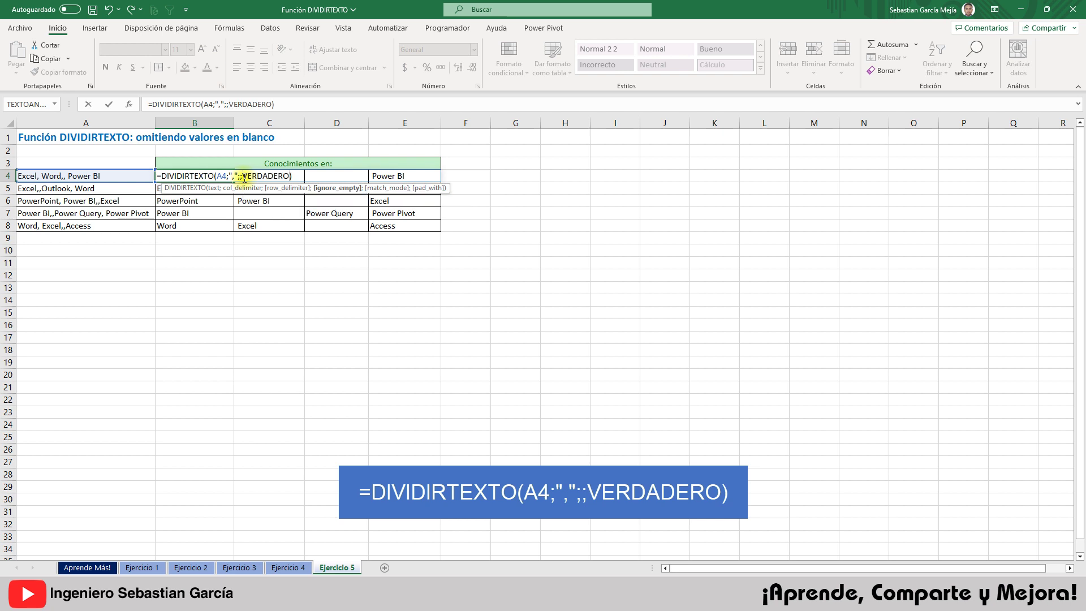
key("ctrl+Return")
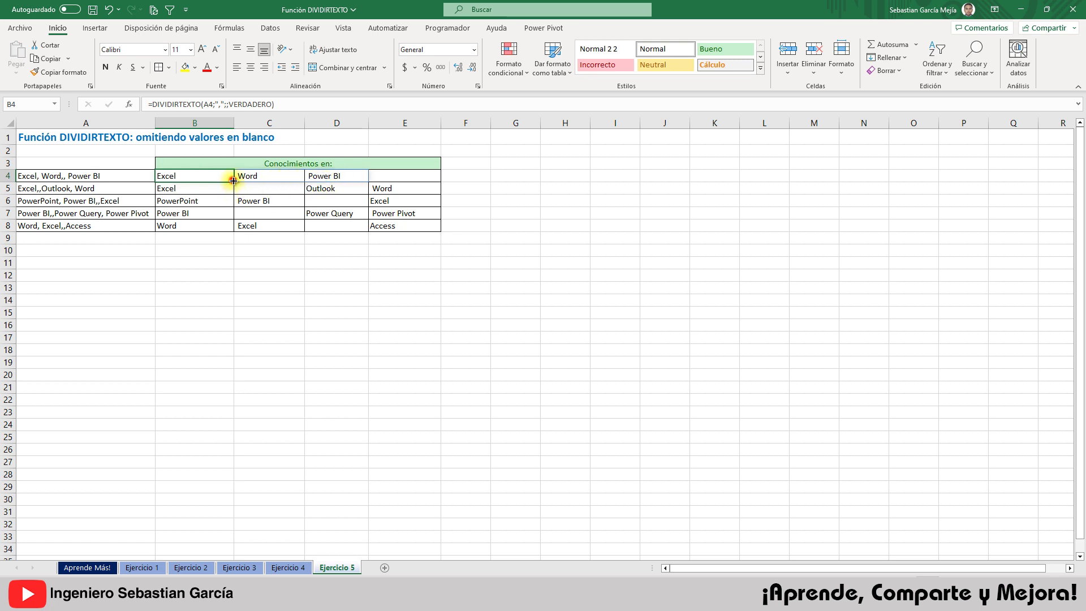
left_click_drag(234, 181, 234, 232)
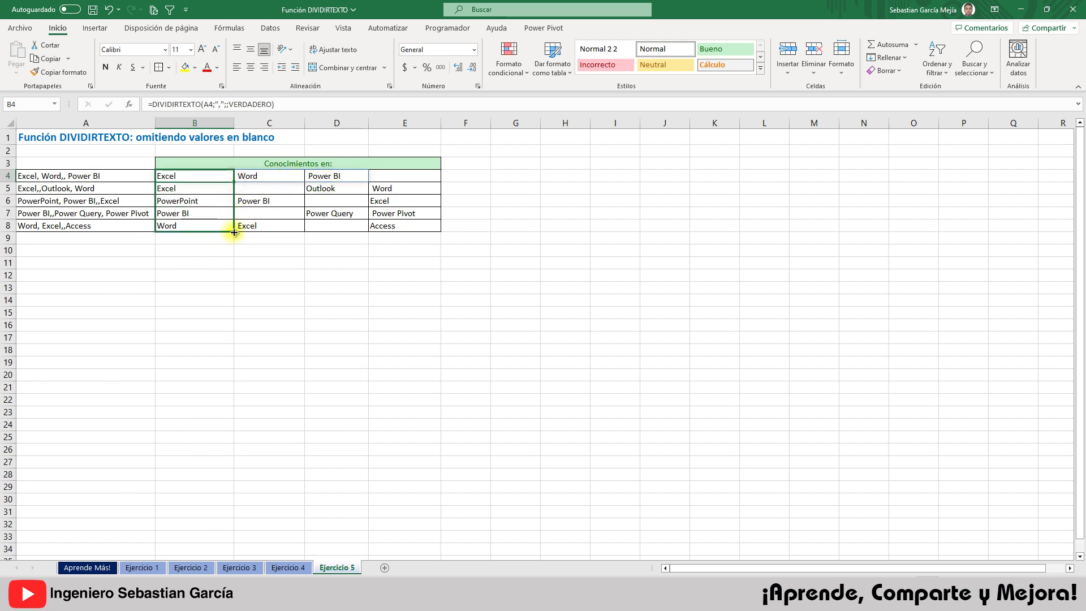
left_click(289, 277)
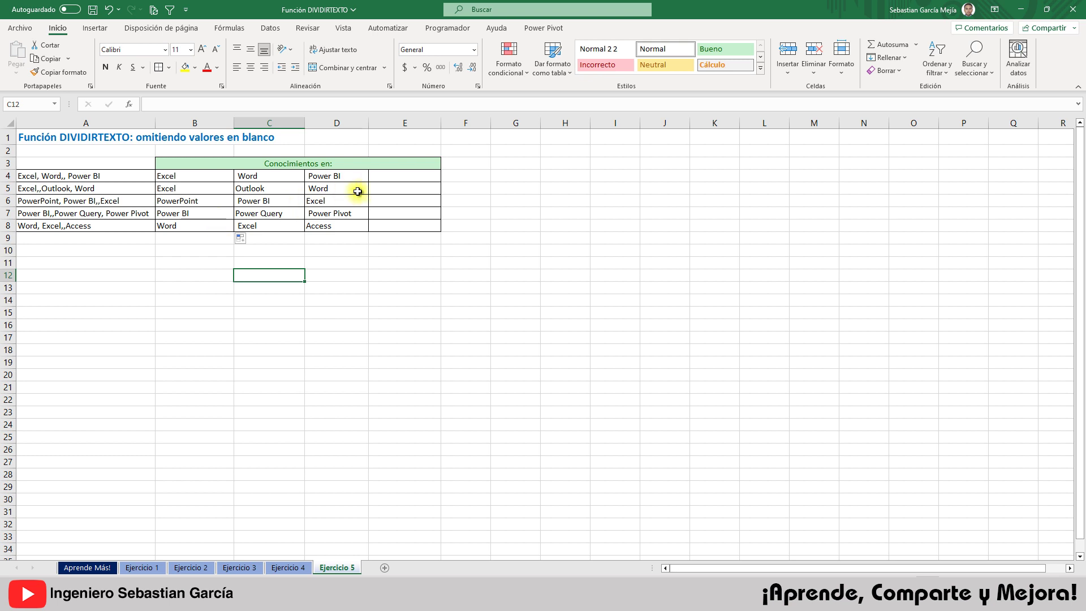
Step: Append Outlook to the A4 list so the split adds Outlook in E4
left_click(105, 176)
key("F2")
type(", O")
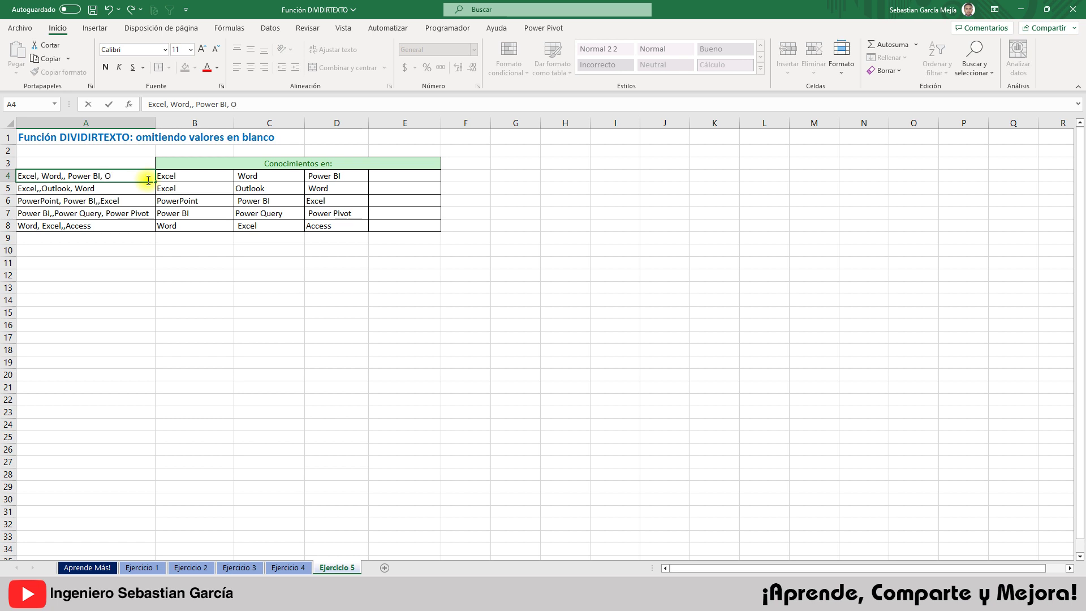
type("utl")
type("ook")
key("Return")
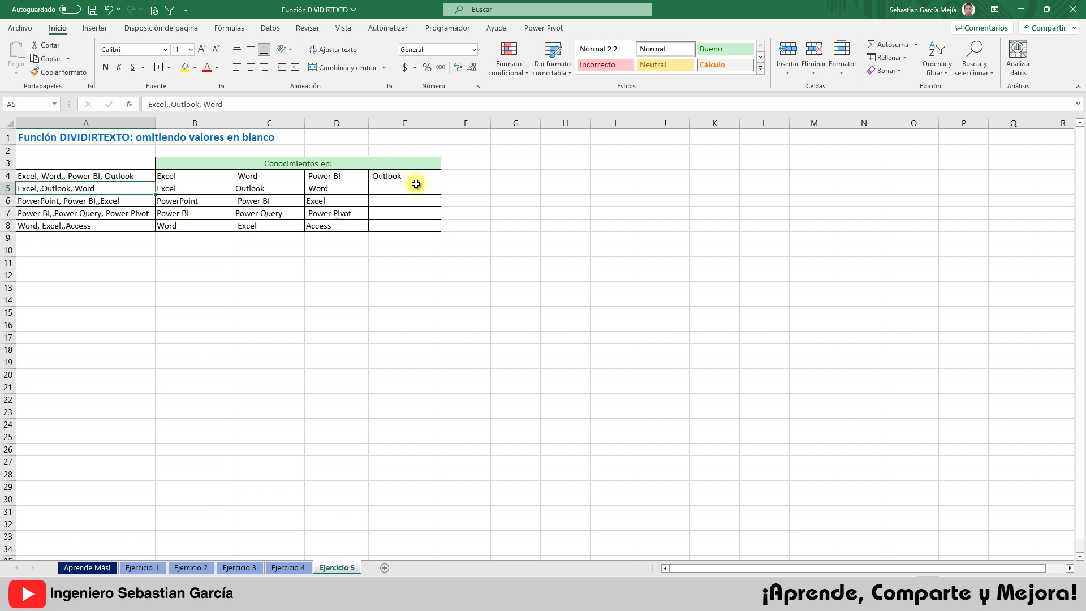
left_click(512, 166)
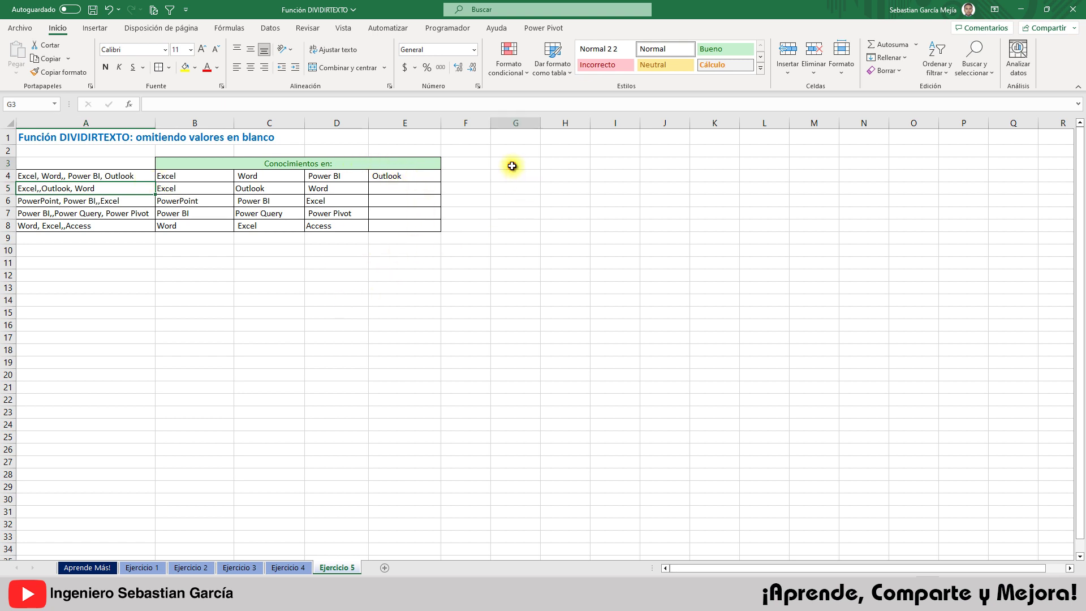